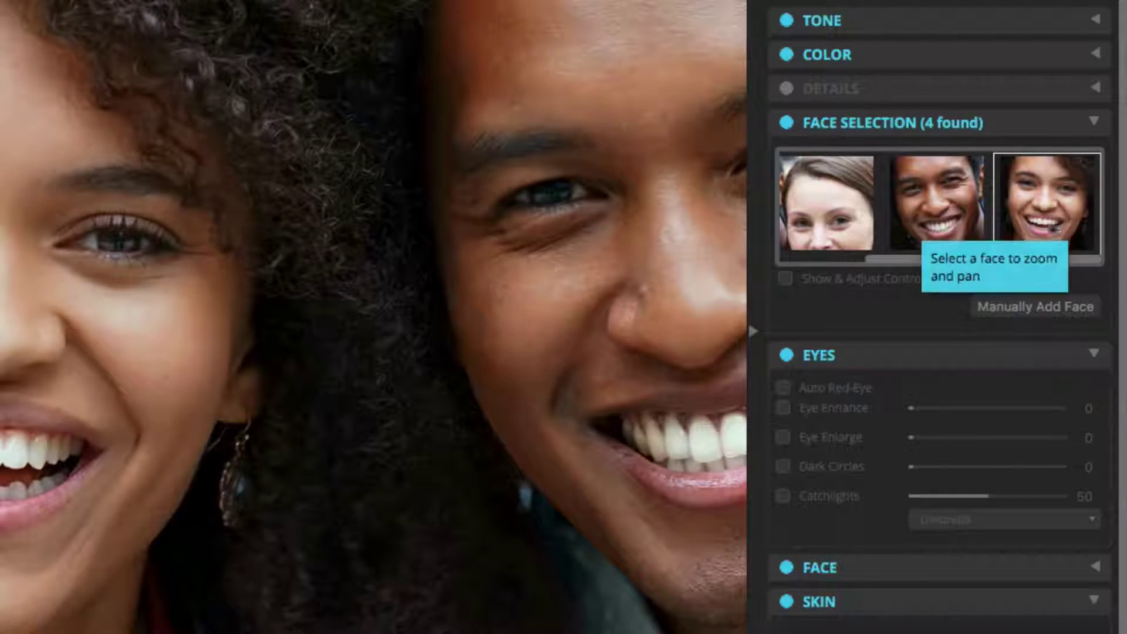
Zoom in on the brown-haired woman's face and the smiling man's face among the detected faces.
click(858, 216)
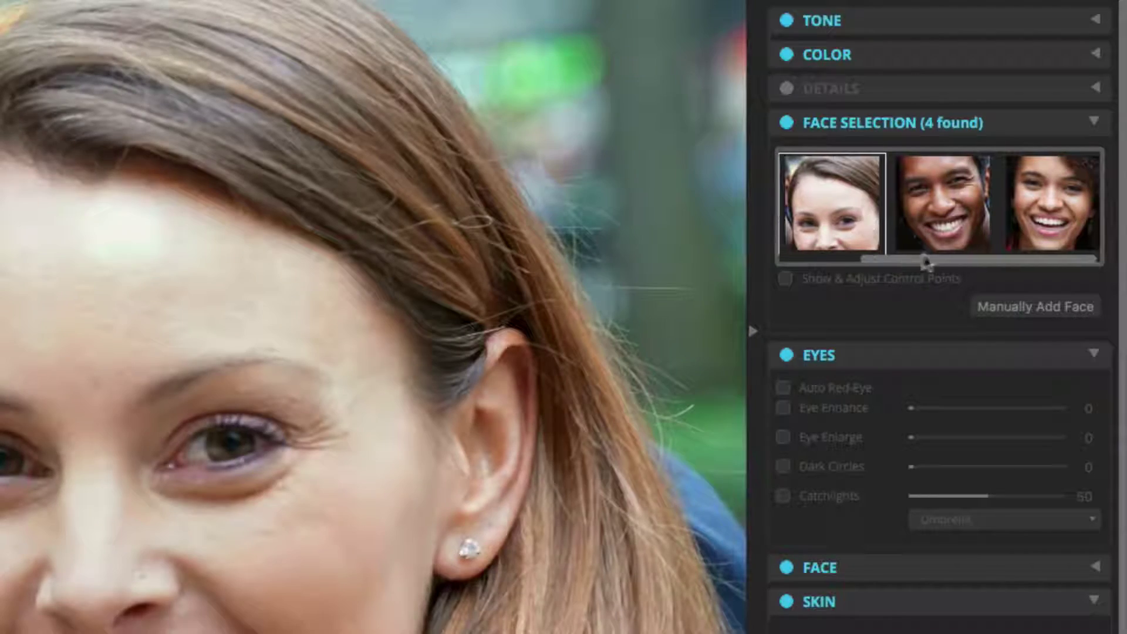
click(945, 229)
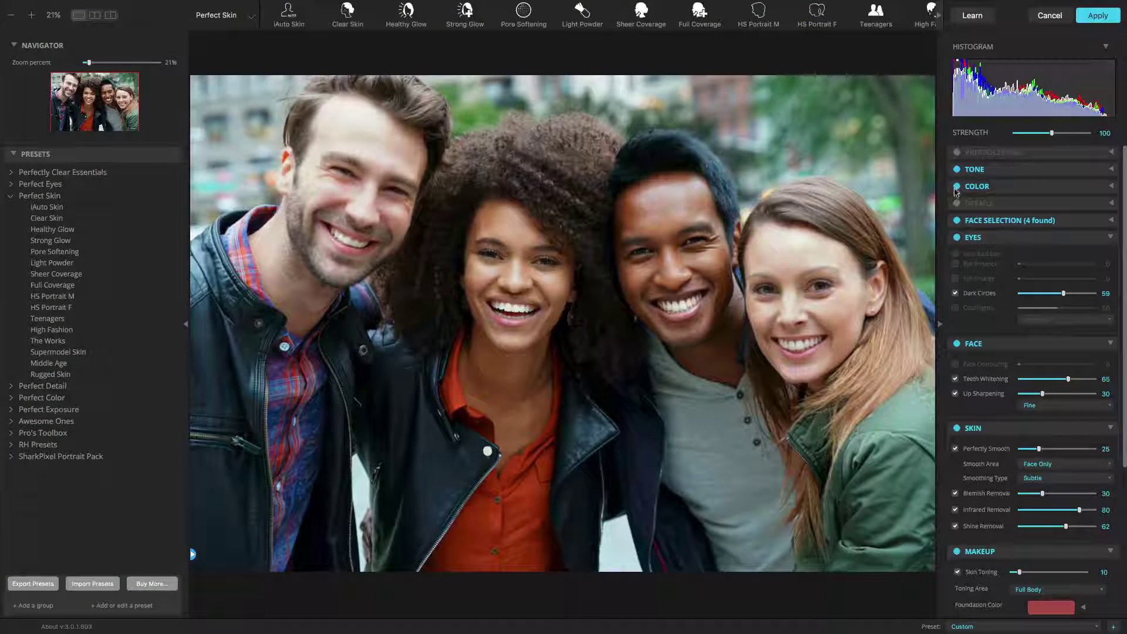
Turn off the Color and Tone corrections for the four-person portrait.
click(957, 185)
click(956, 170)
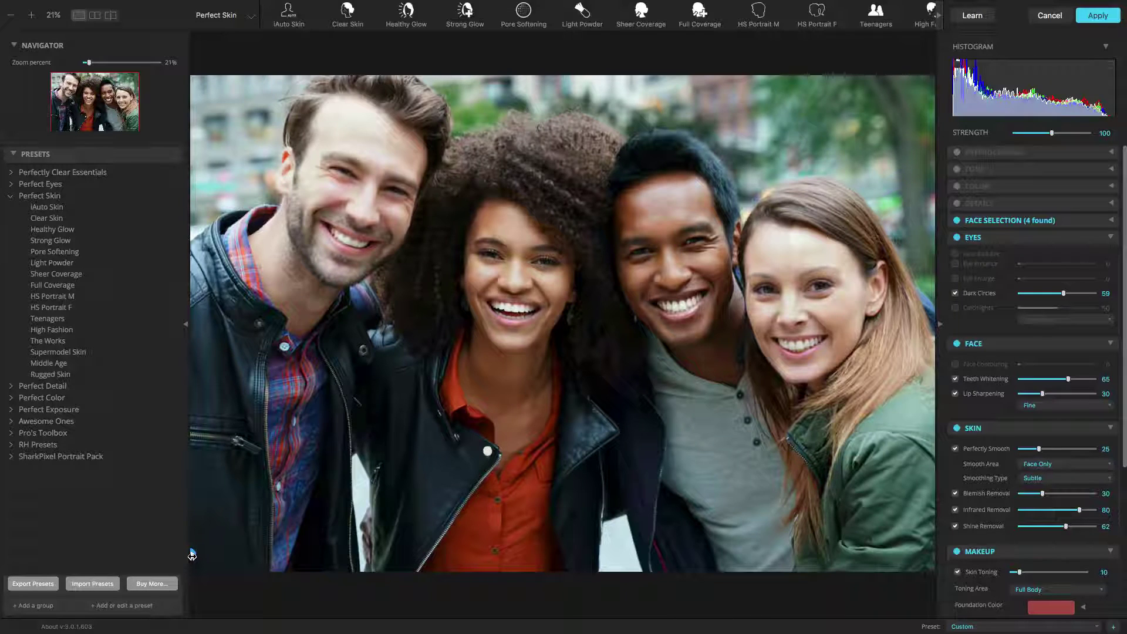
drag(192, 554, 190, 554)
Expand the face selection and zoom in on the bearded man's face and the third detected face.
click(1072, 222)
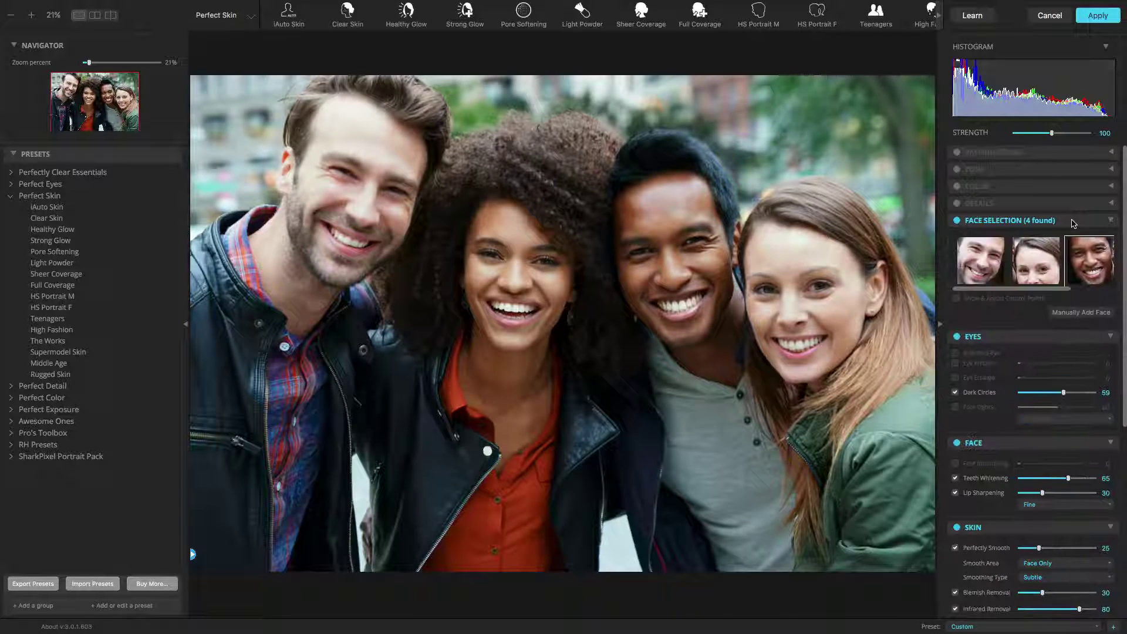
click(992, 269)
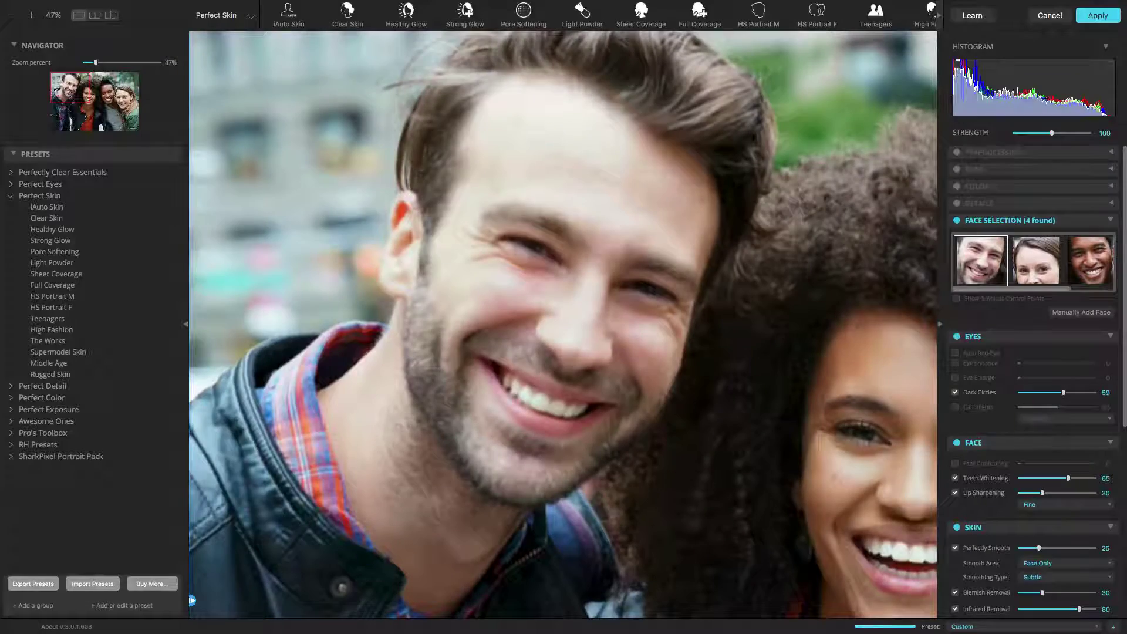
click(1092, 267)
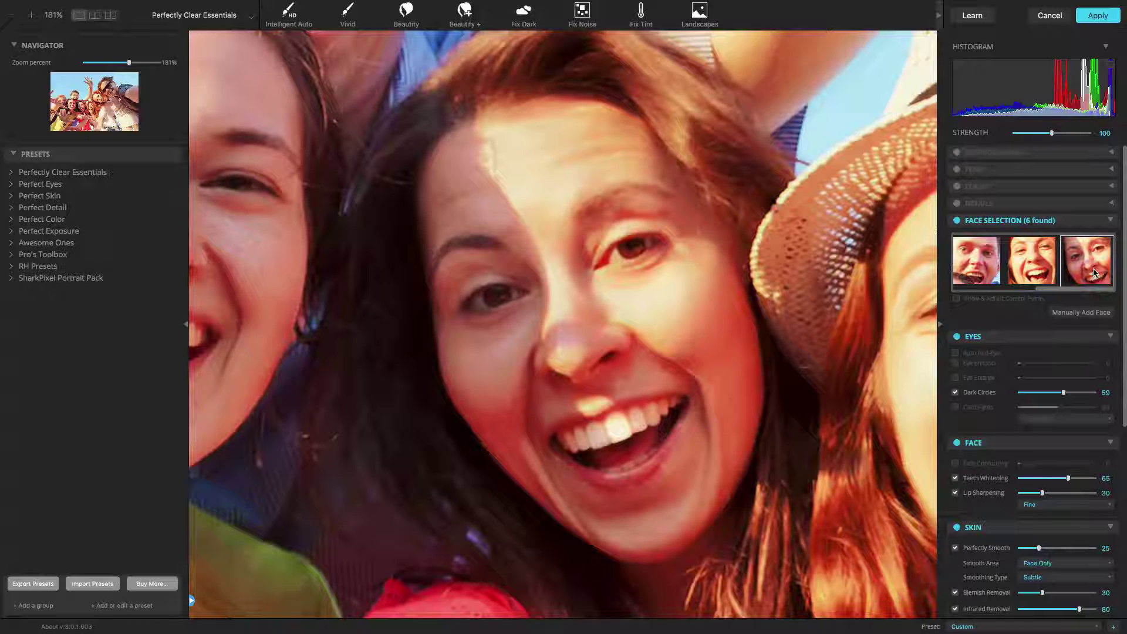
Show the face control points and manually add the blonde girl's missed face by marking both of her eyes.
click(1006, 299)
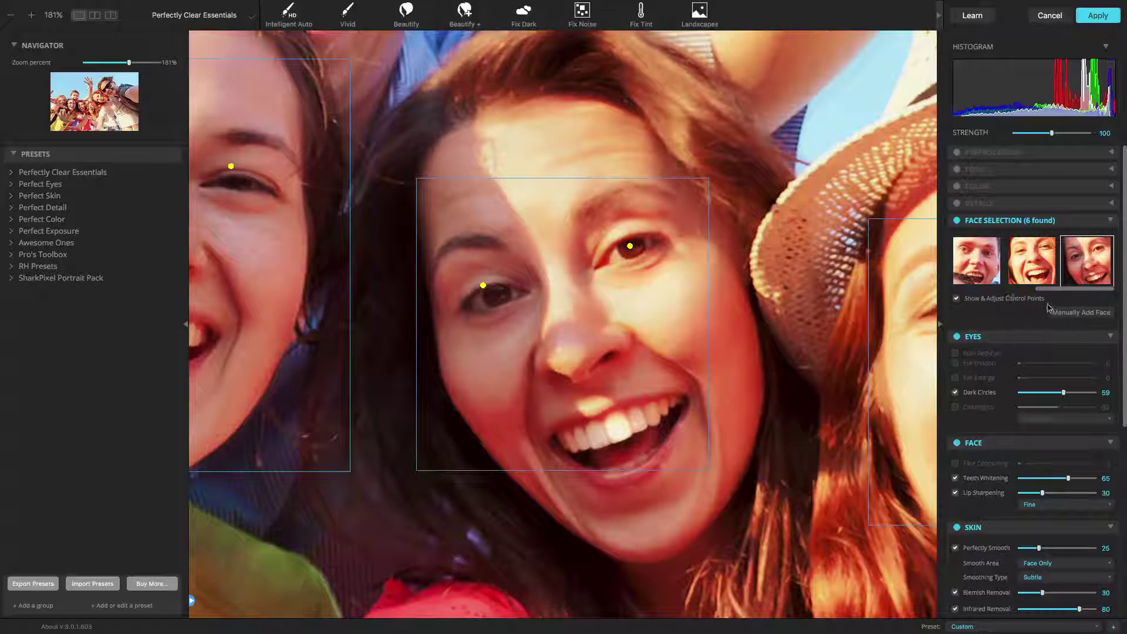
key(ctrl+0)
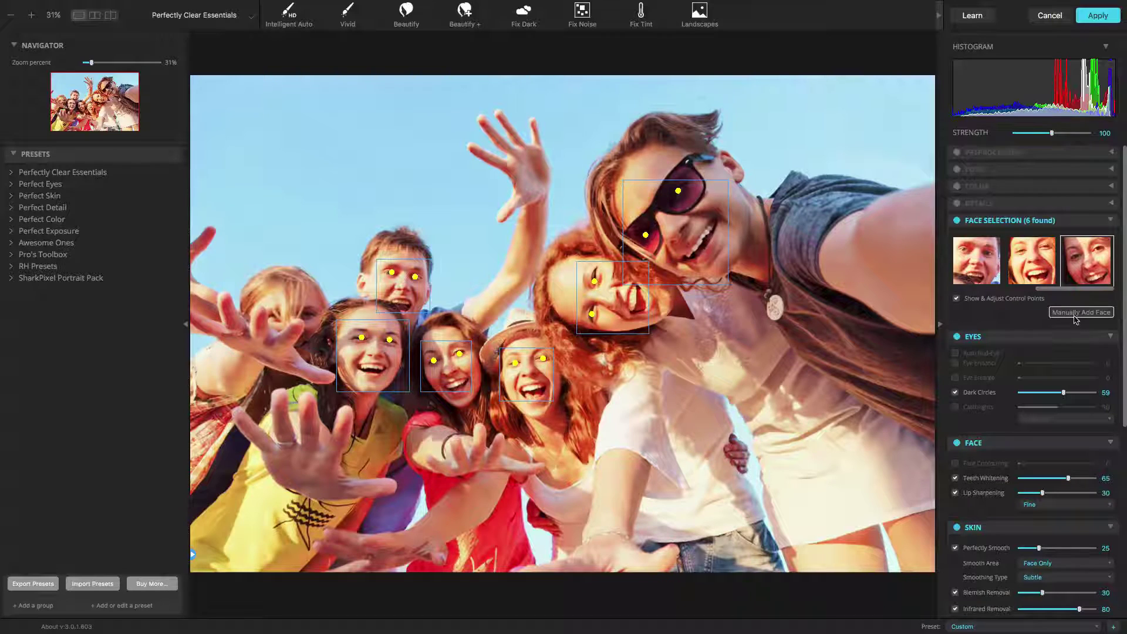
click(1074, 315)
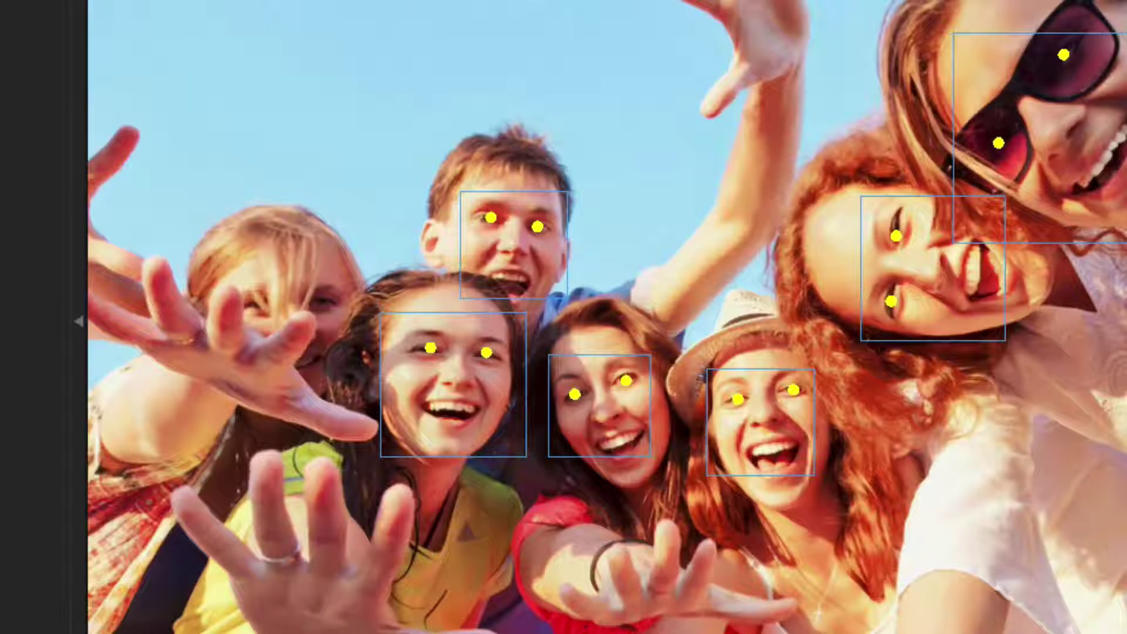
click(255, 303)
click(323, 299)
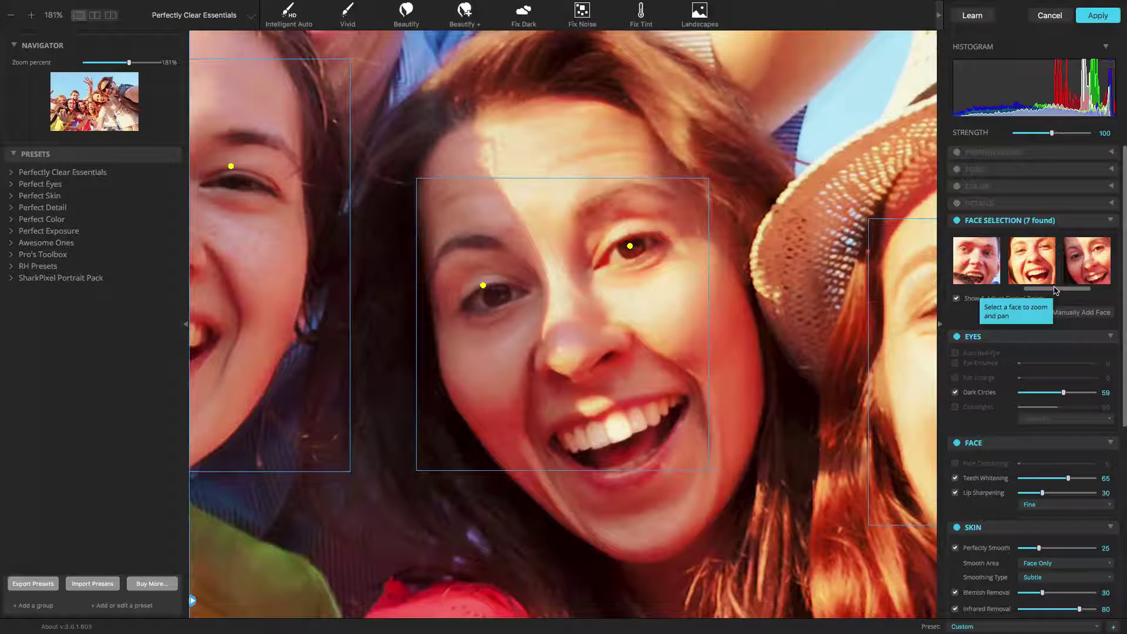
key(super+0)
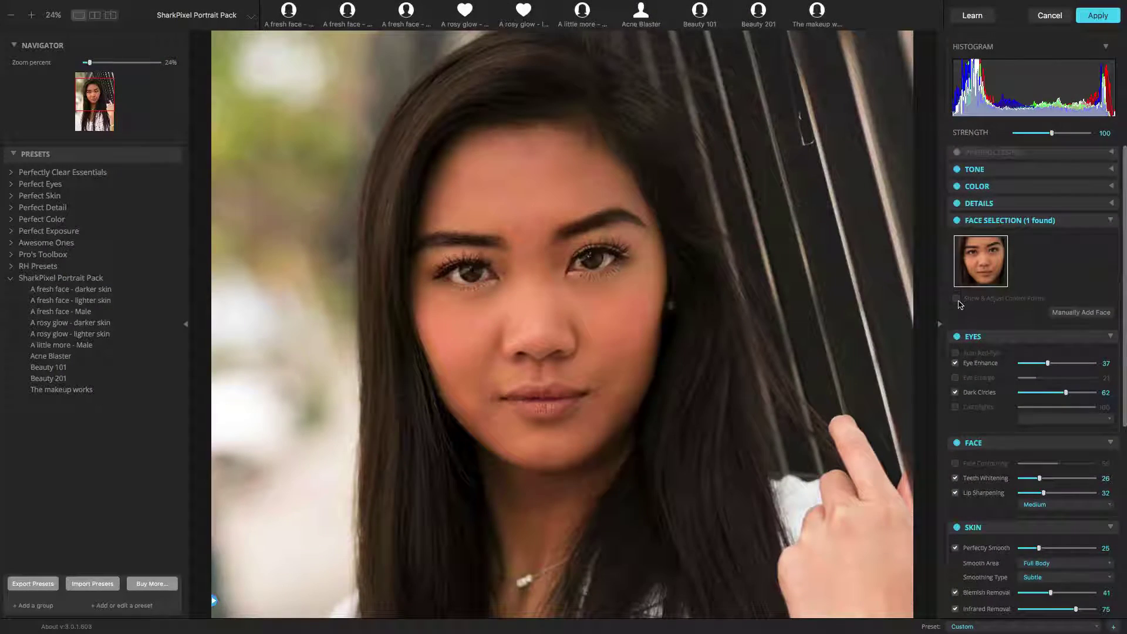
Show the control points on the dark-haired woman's portrait, align them with both eyes, and hide them again.
click(957, 300)
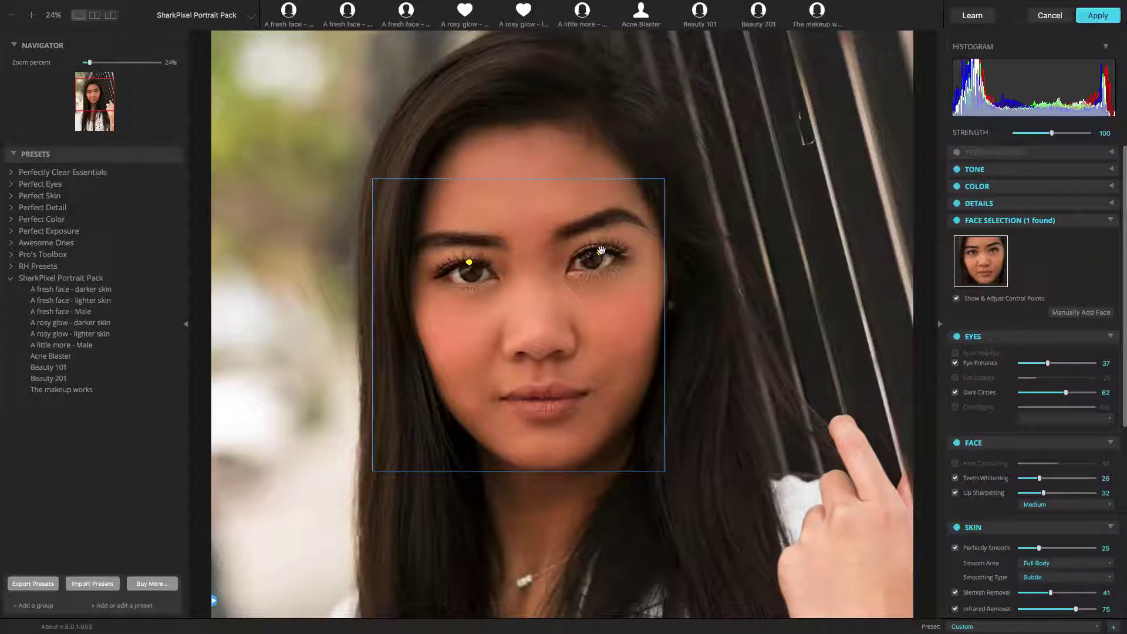
click(599, 250)
drag(596, 253, 593, 253)
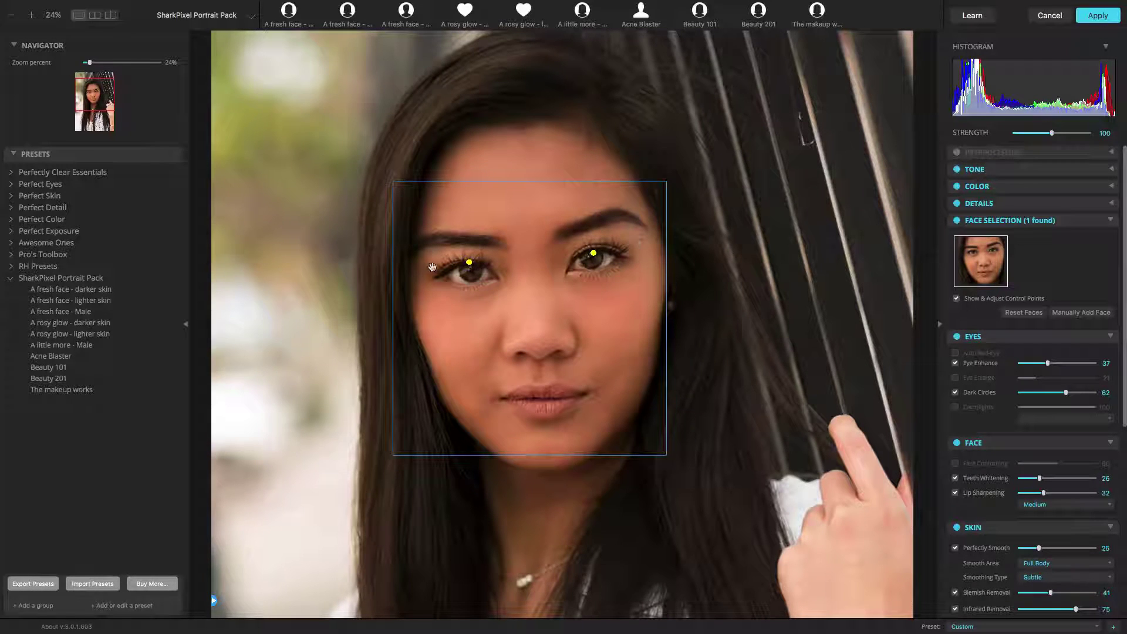
drag(468, 261, 461, 271)
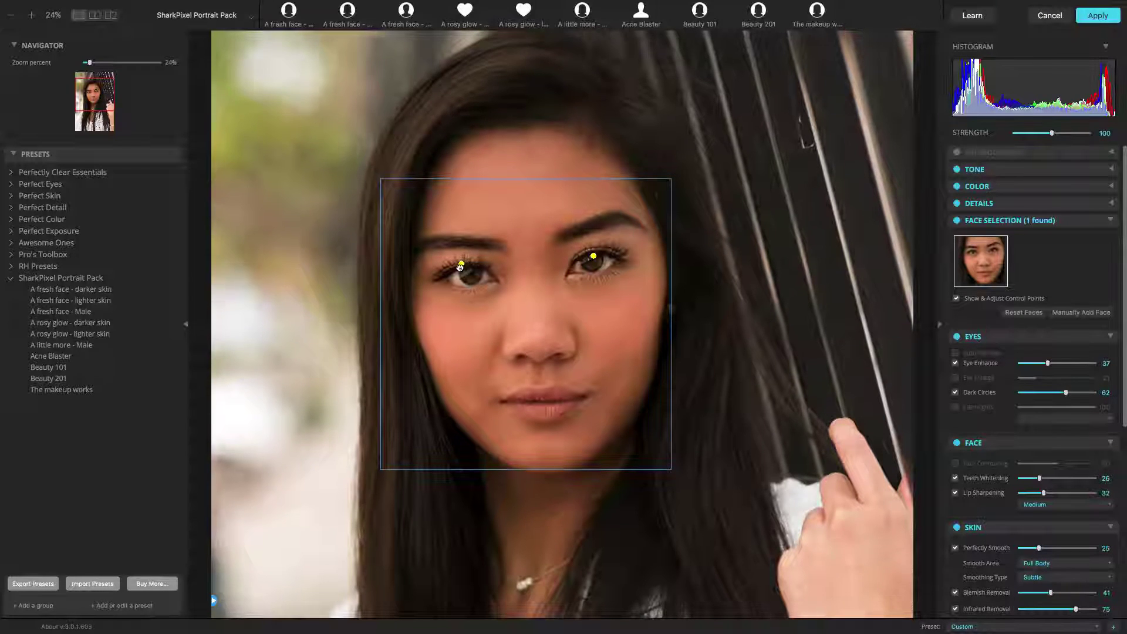
drag(462, 269, 463, 279)
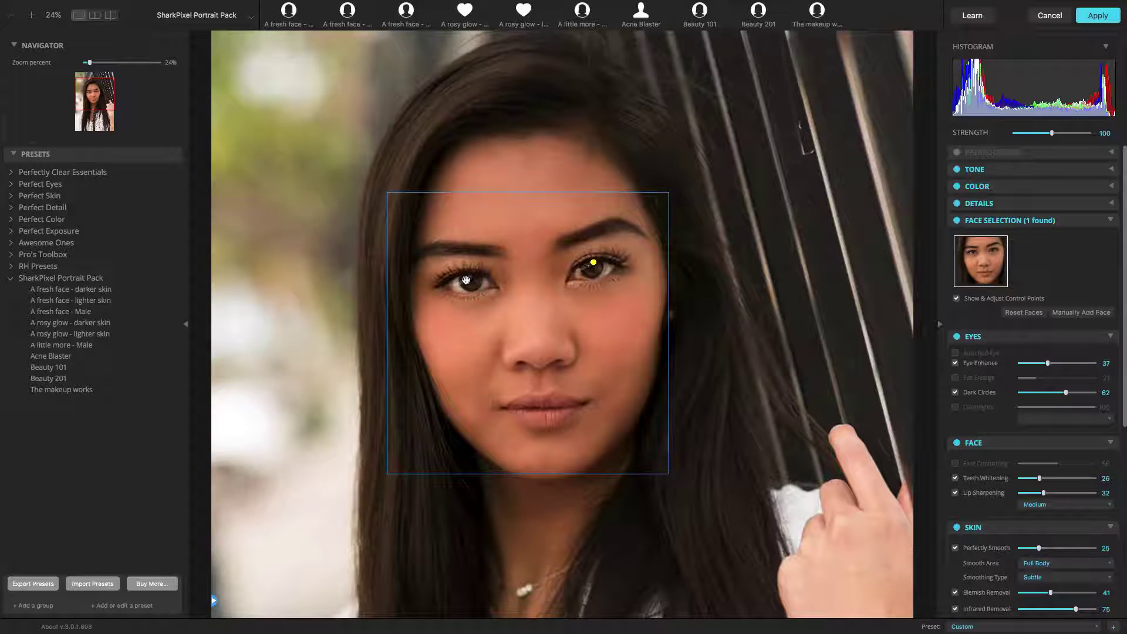
drag(597, 262, 599, 263)
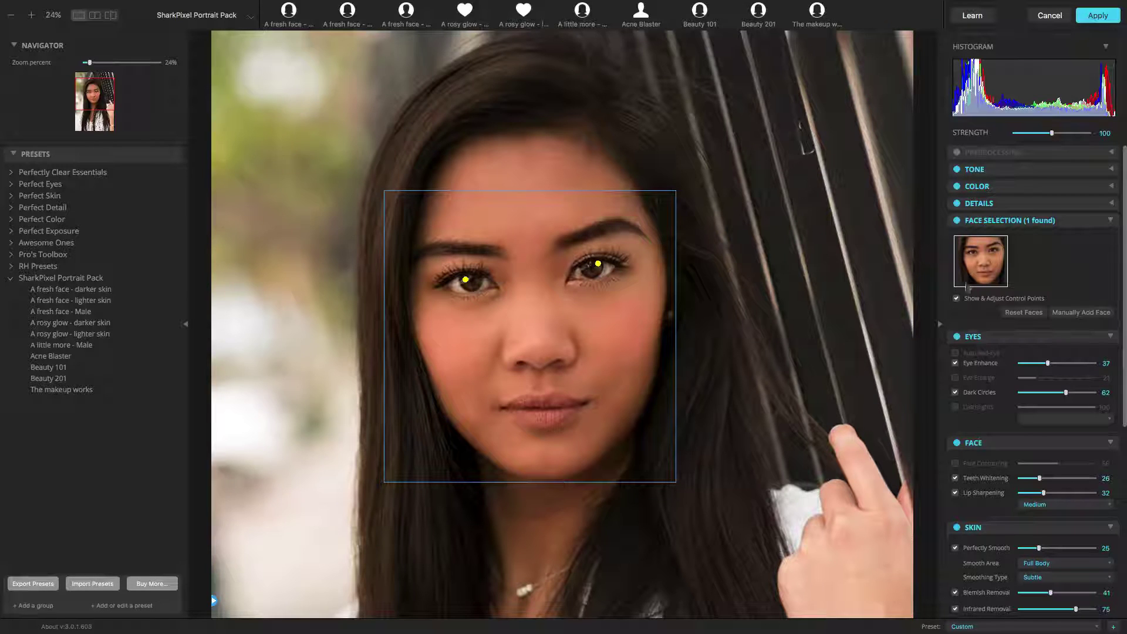
click(956, 300)
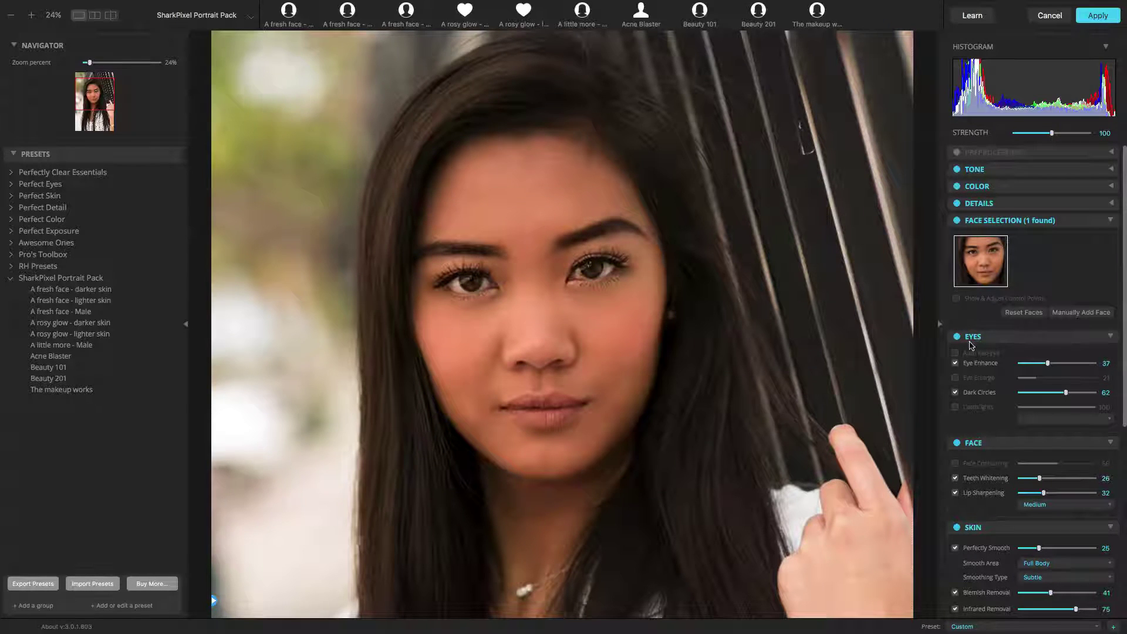
Reset the face's adjusted control points to their detected positions.
click(976, 339)
click(976, 340)
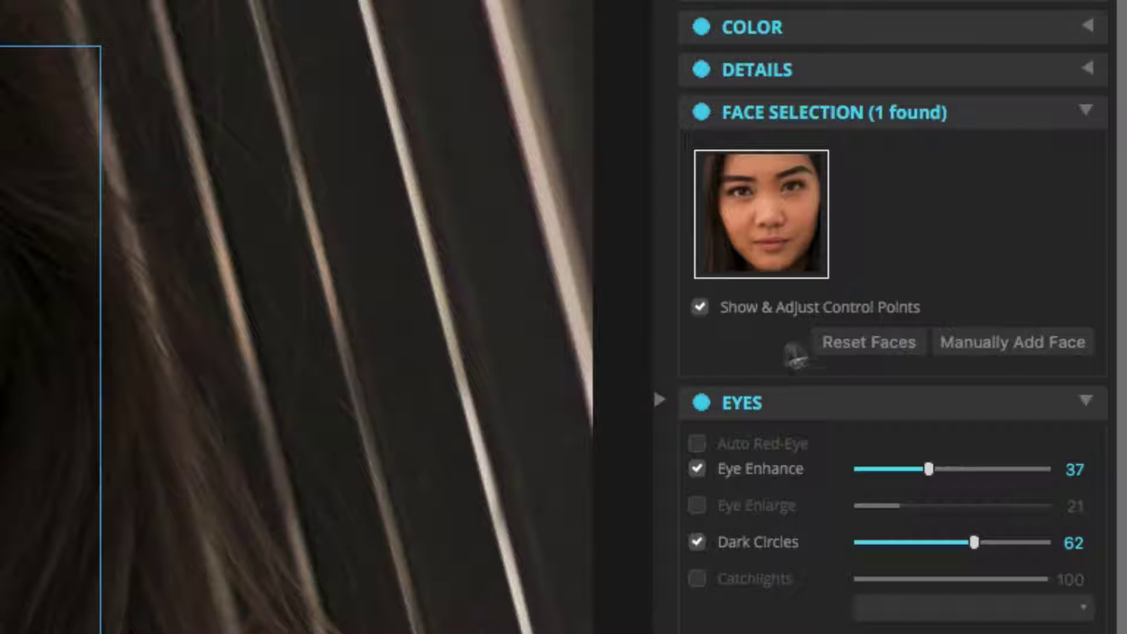
click(877, 340)
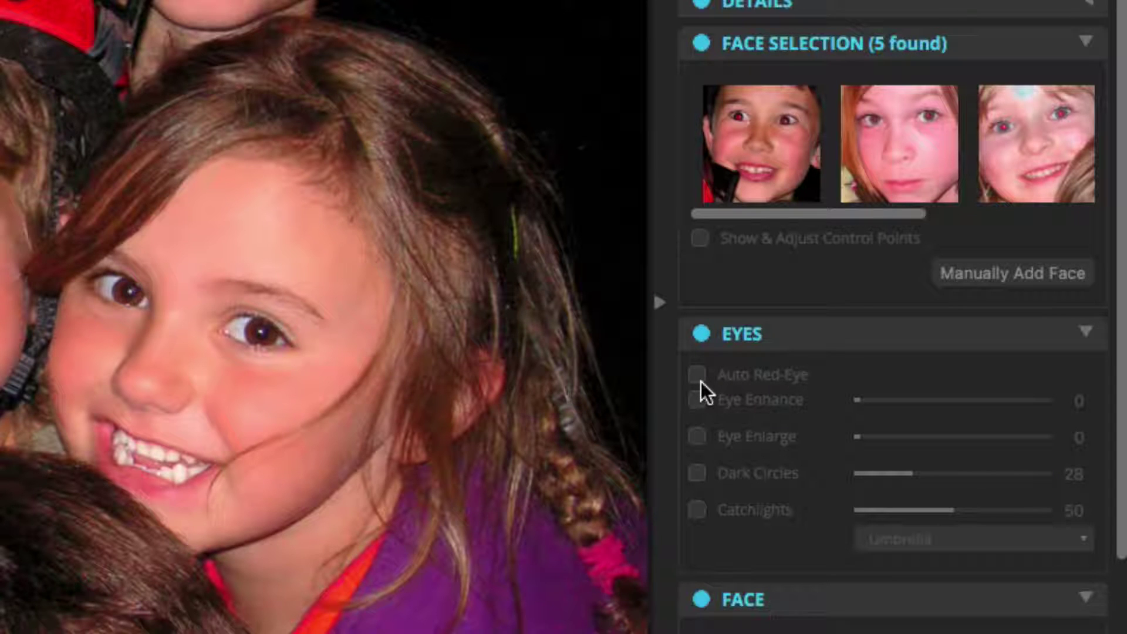
Turn on Auto Red-Eye for the children's group photo and compare it off and on at the first detected face.
click(698, 374)
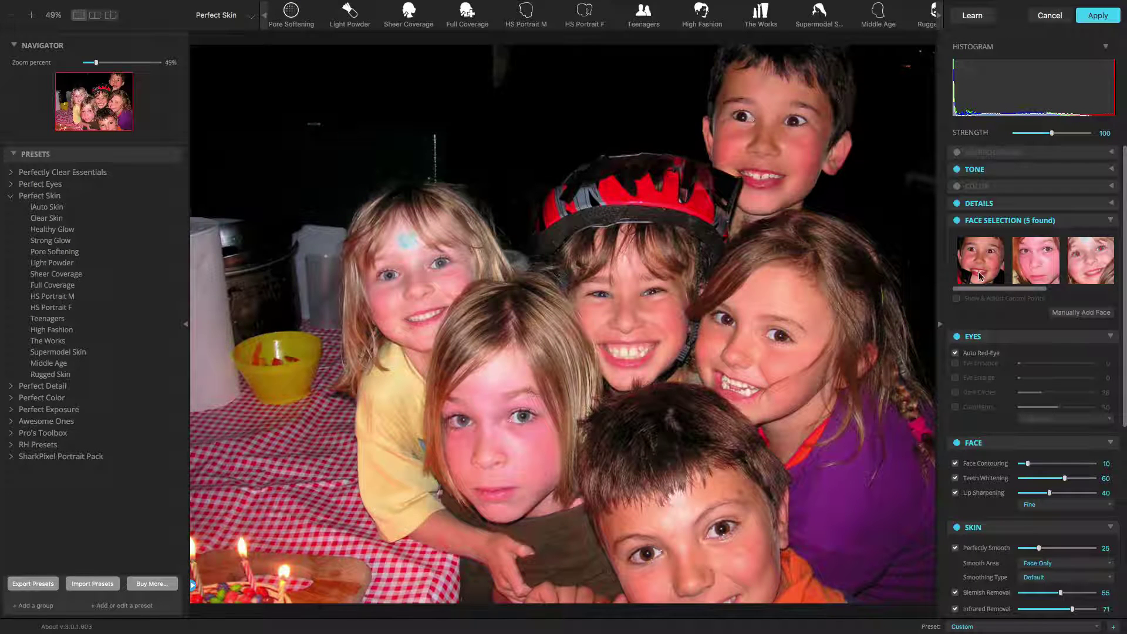
click(980, 276)
click(955, 353)
click(955, 352)
Zoom in on the second child's face, compare the eyes without and with Auto Red-Eye, and view the third face.
click(1035, 264)
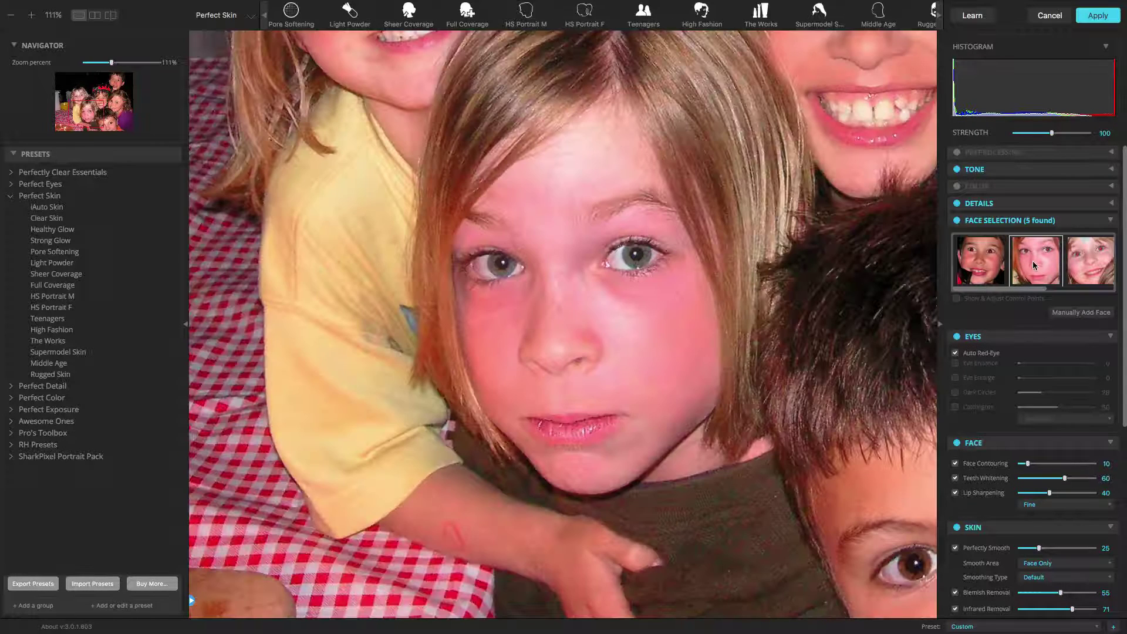
click(954, 352)
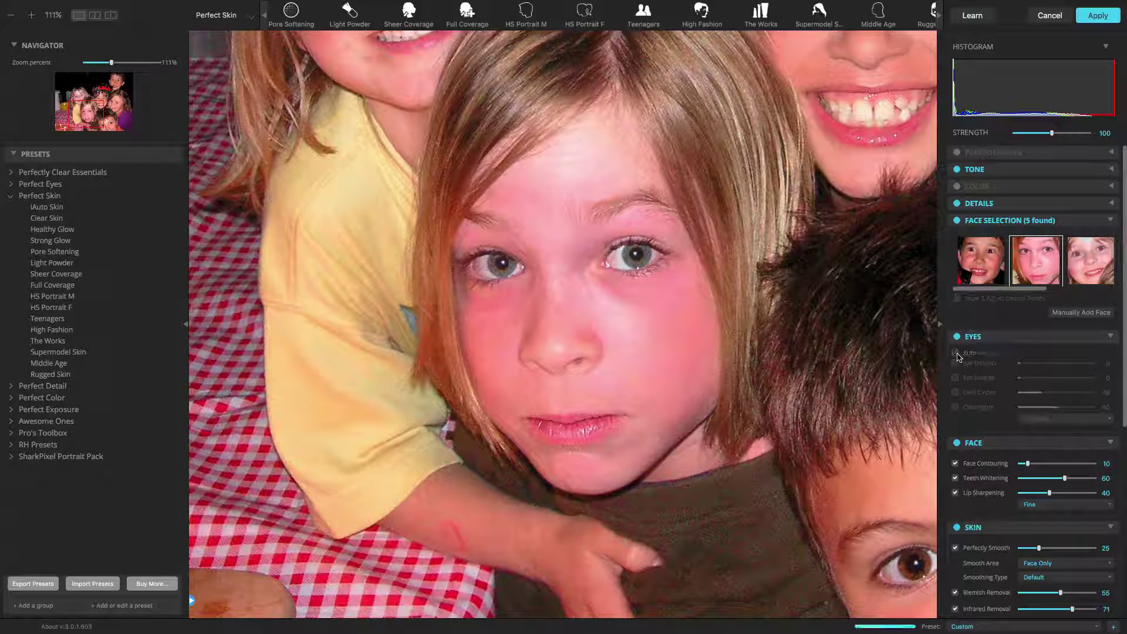
click(955, 353)
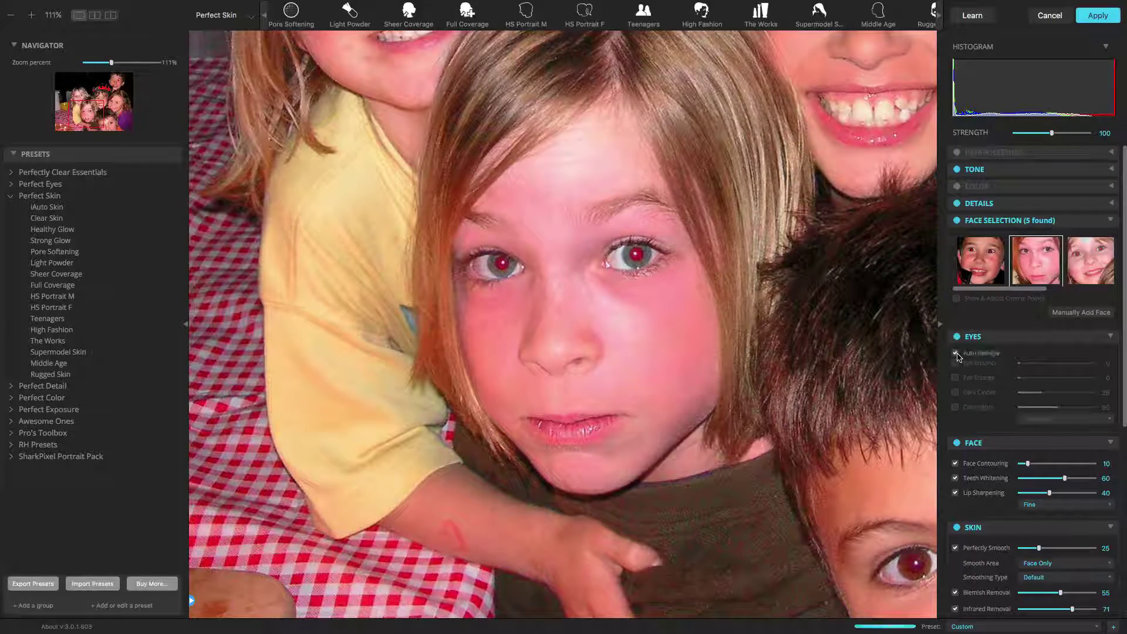
click(1081, 274)
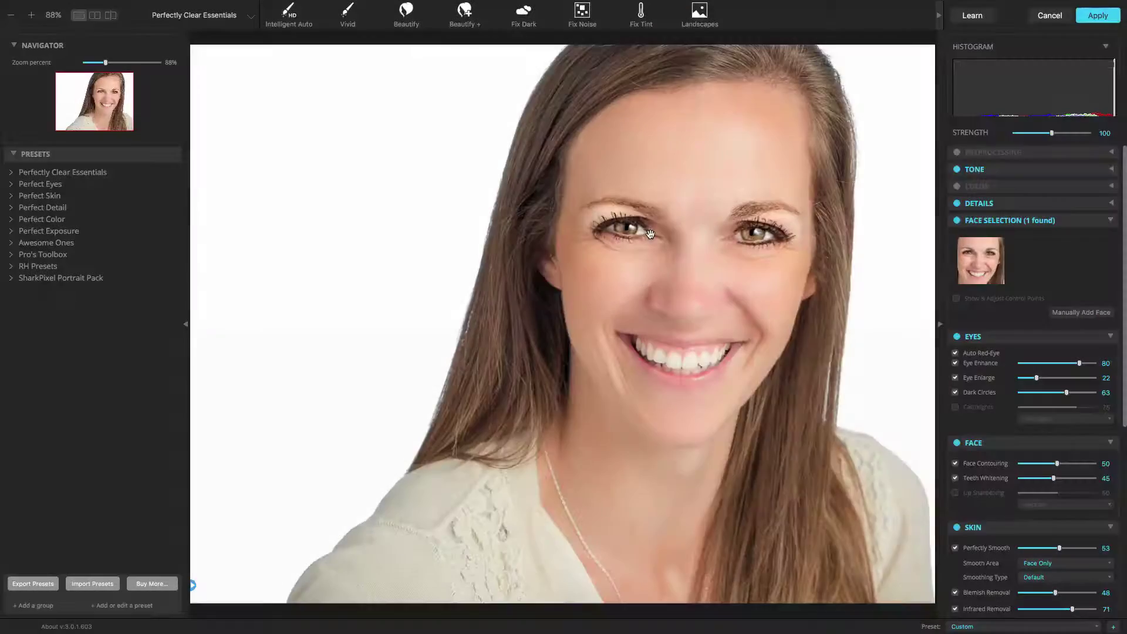
Turn off Dark Circles, Eye Enlarge and Auto Red-Eye for the long-haired woman's portrait.
scroll(650, 234, up, 1)
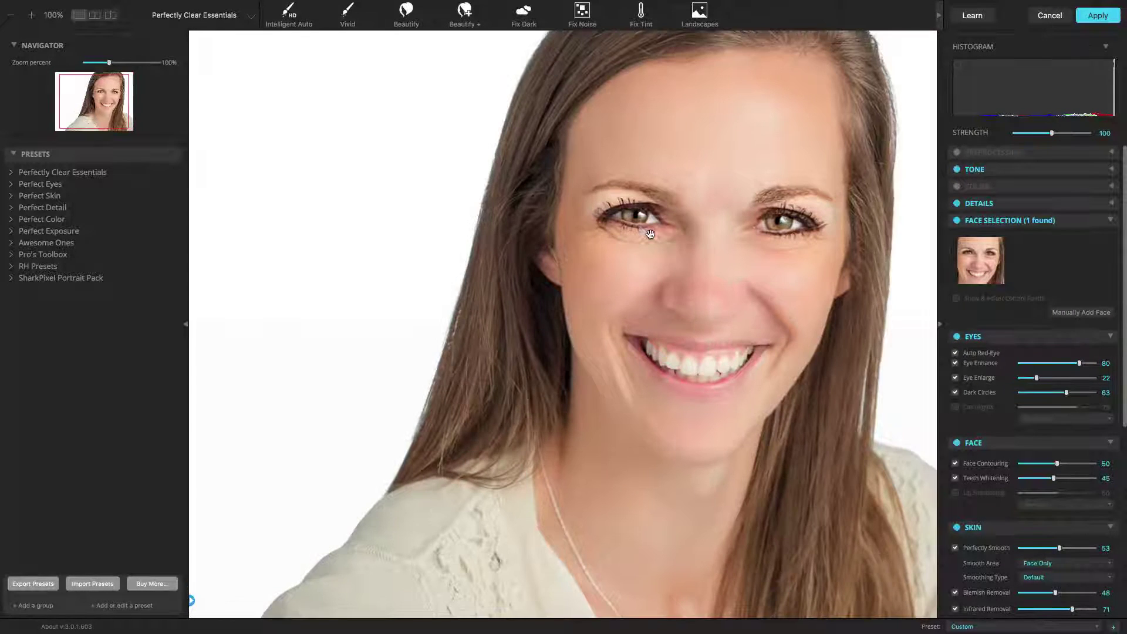
drag(691, 215, 541, 281)
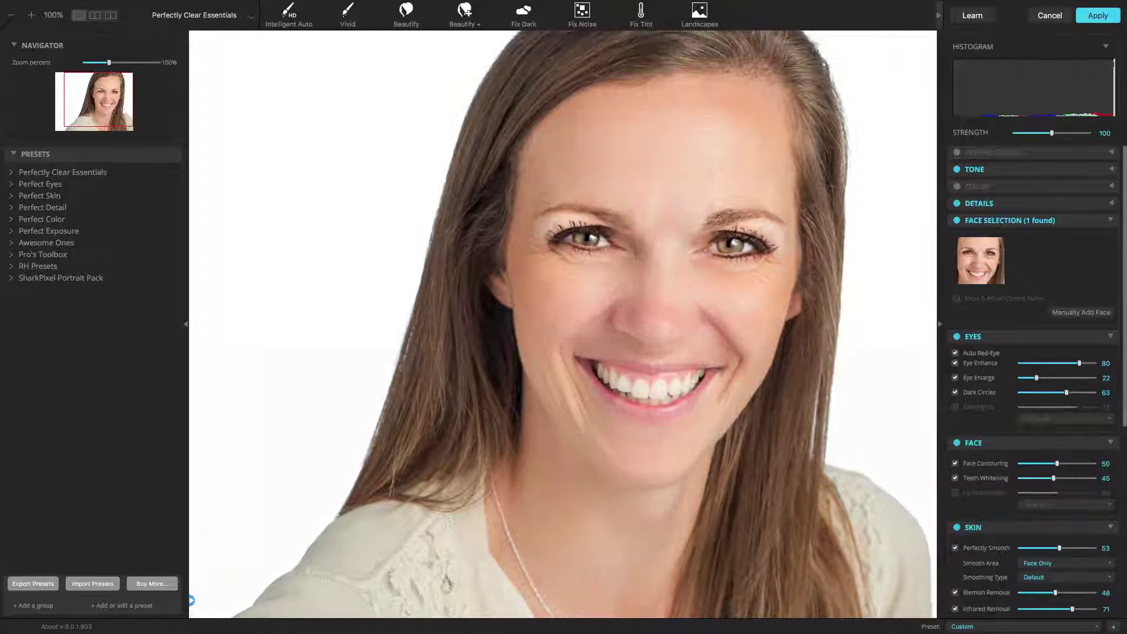
click(955, 392)
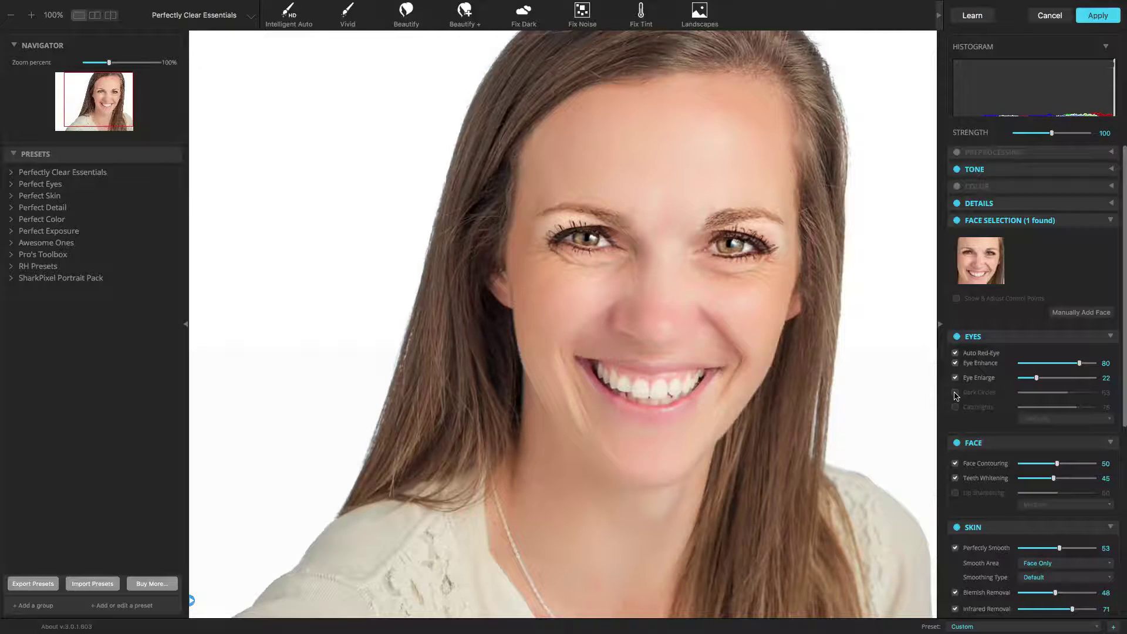
click(955, 378)
click(955, 353)
Compare the woman's eyes without and with Eye Enhance, and increase its strength.
click(955, 364)
click(955, 363)
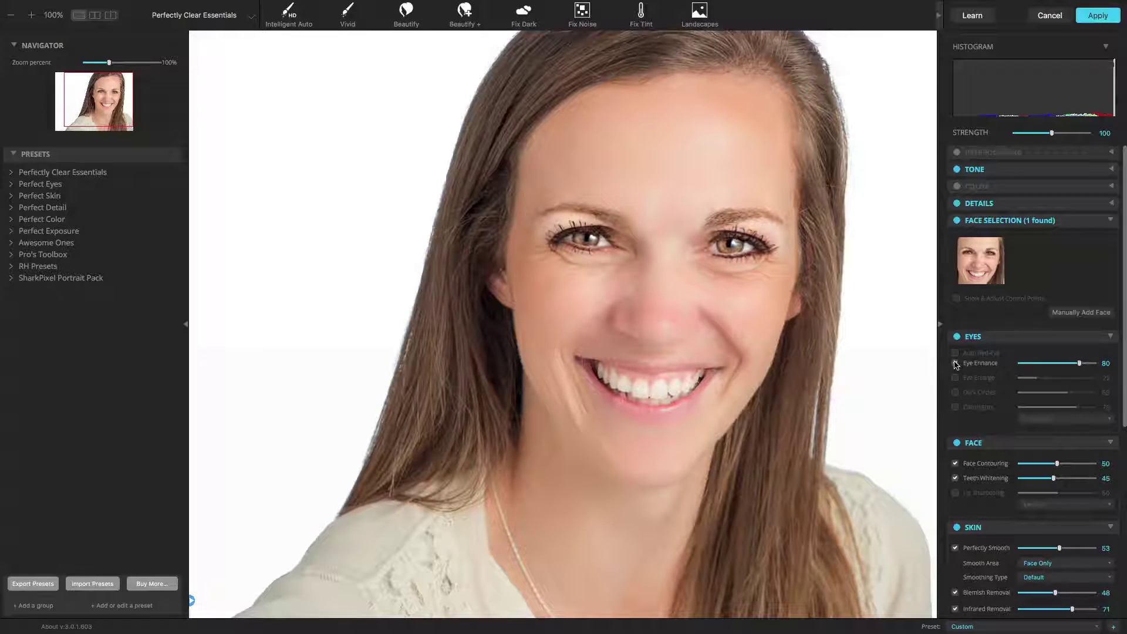
drag(1078, 365, 1099, 362)
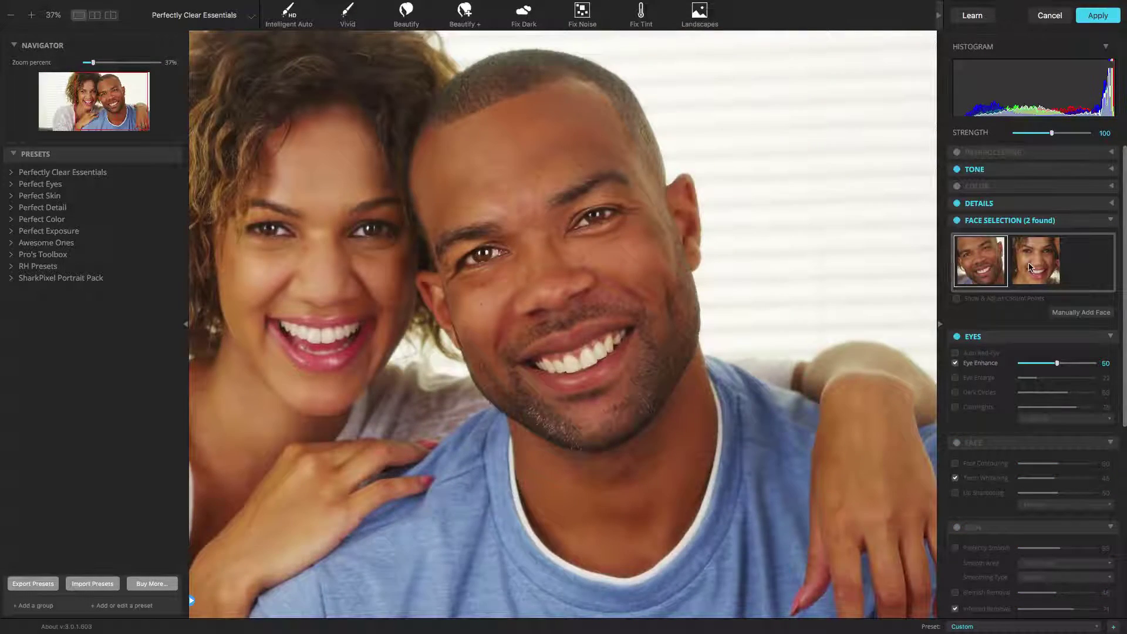
Compare the eye corrections off and on at the woman's face in the couple photo, and lower Eye Enhance.
click(1028, 267)
click(957, 337)
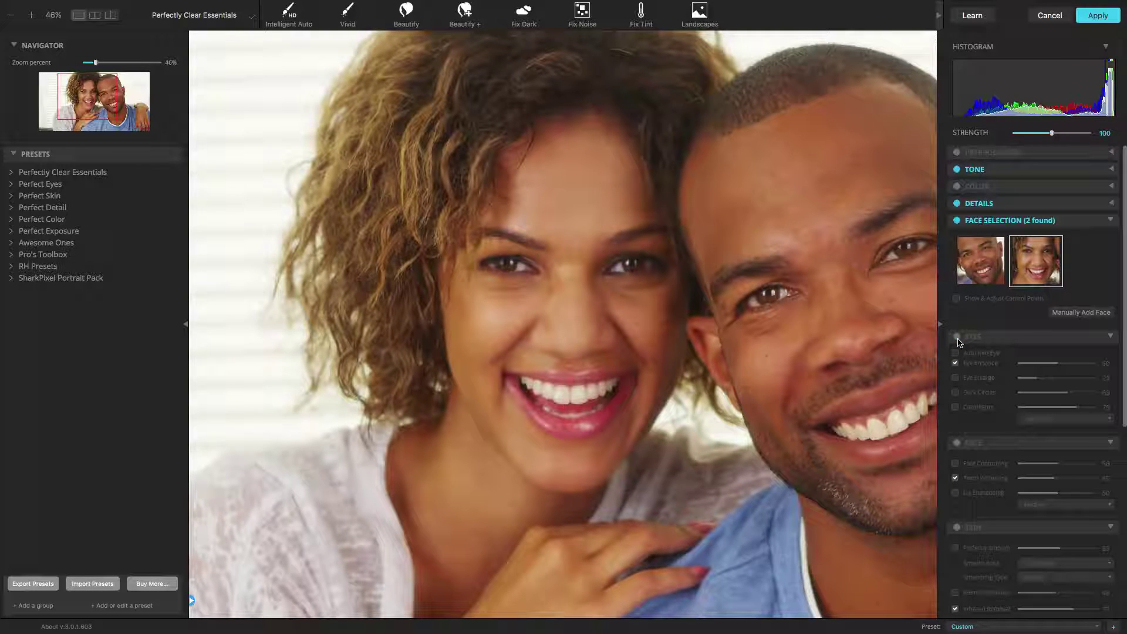
click(957, 337)
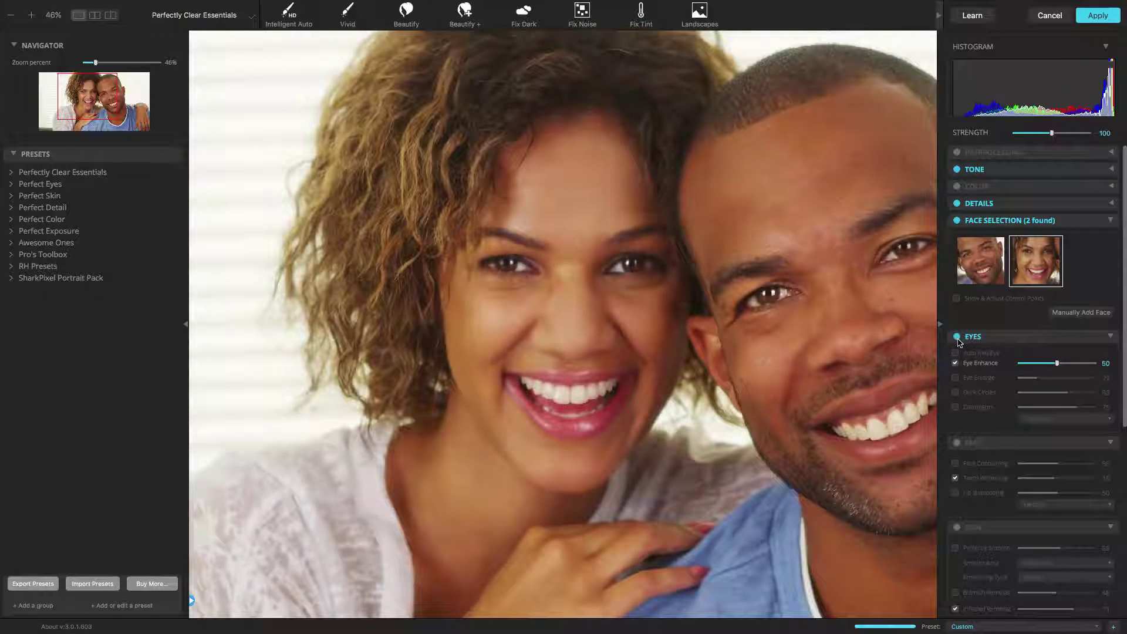
drag(1054, 363, 1040, 366)
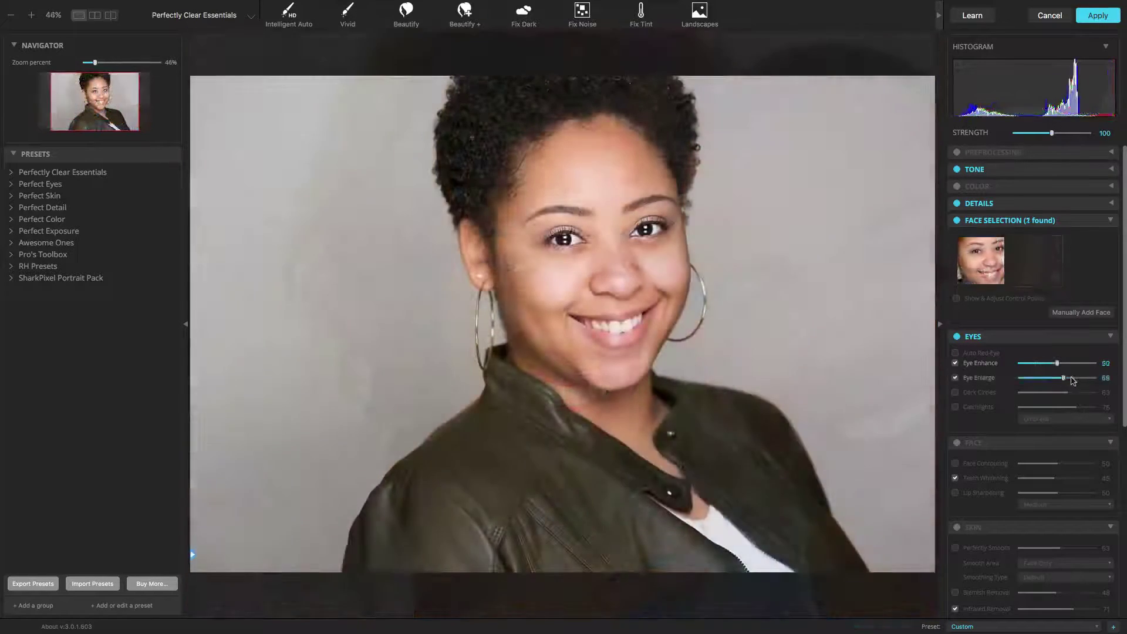
Adjust the Eye Enlarge strength on the portrait with hoop earrings and compare the eye corrections off and on.
drag(1066, 378, 1106, 379)
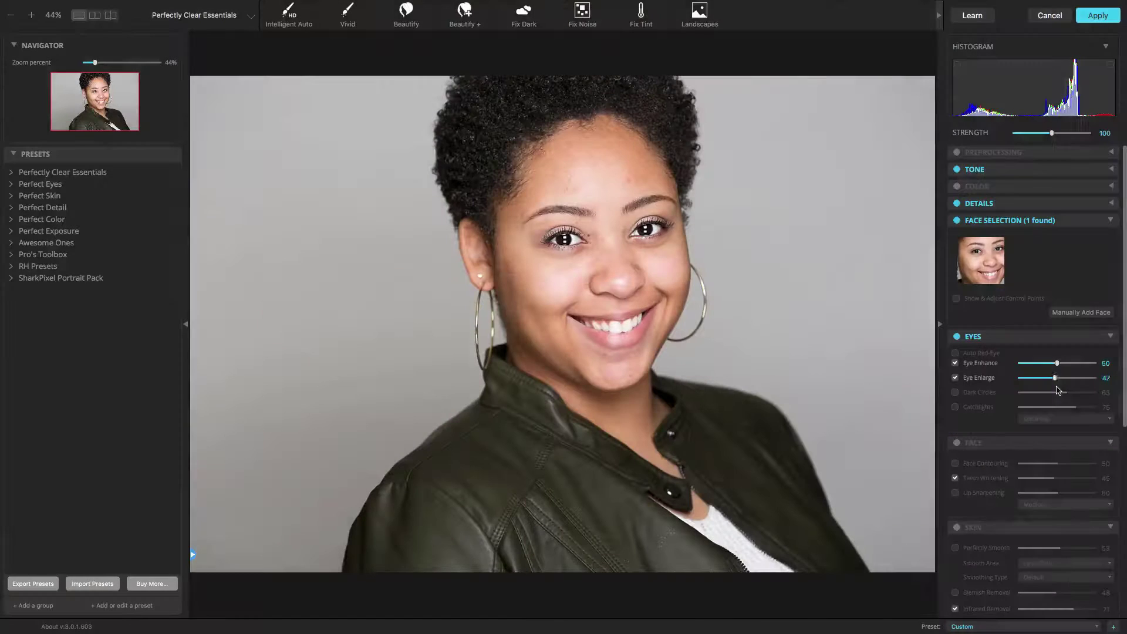
drag(1056, 386, 1069, 386)
click(975, 342)
click(975, 343)
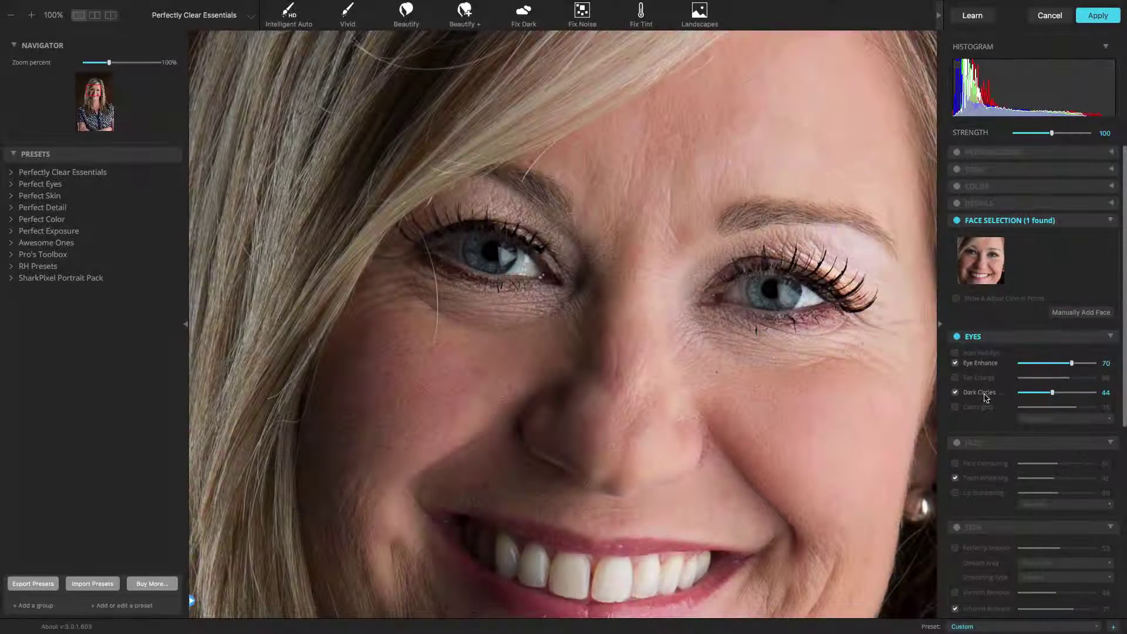
Set Dark Circles to 0 on the blonde woman's close-up.
drag(1052, 392, 991, 397)
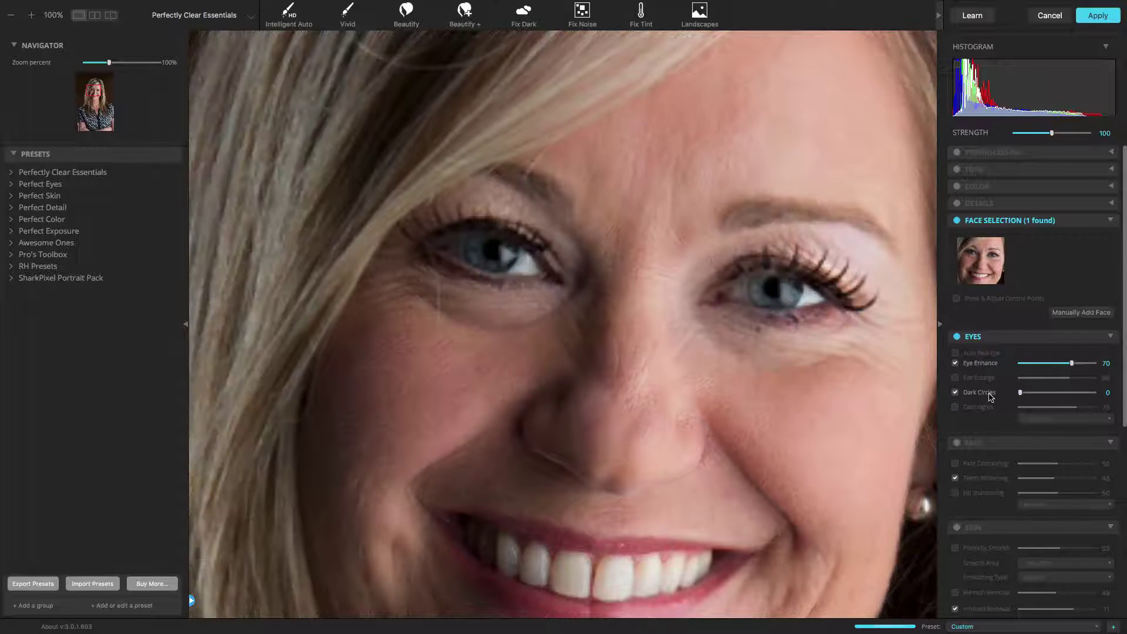
Compare the blonde woman's under-eye area without and with Dark Circles, and raise its strength past 72.
click(955, 393)
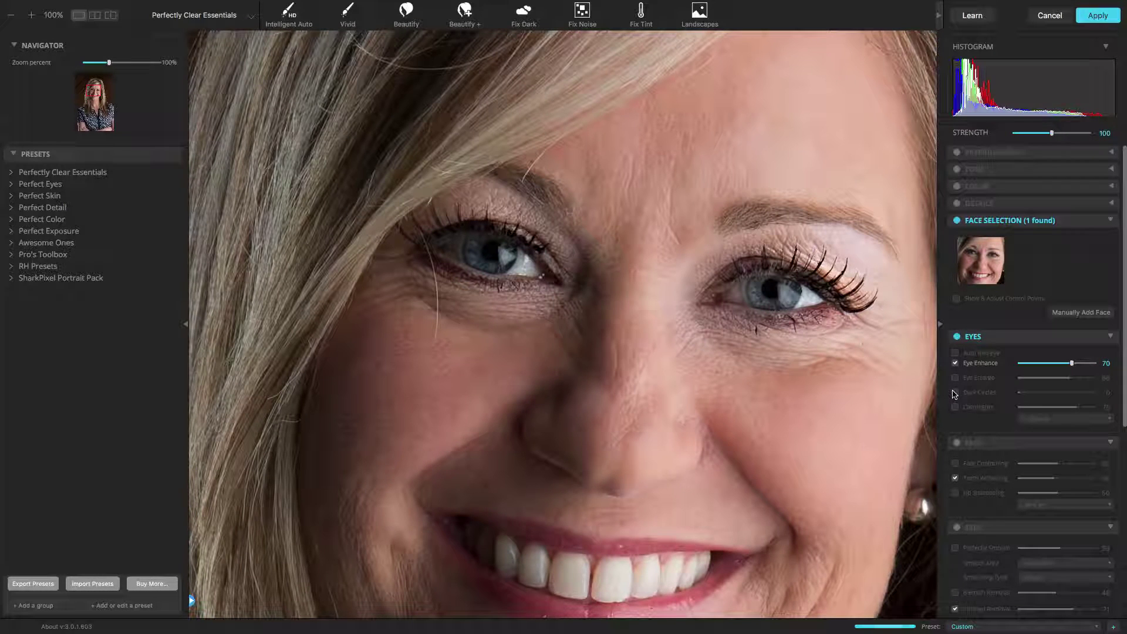
click(955, 392)
drag(1019, 394, 1051, 397)
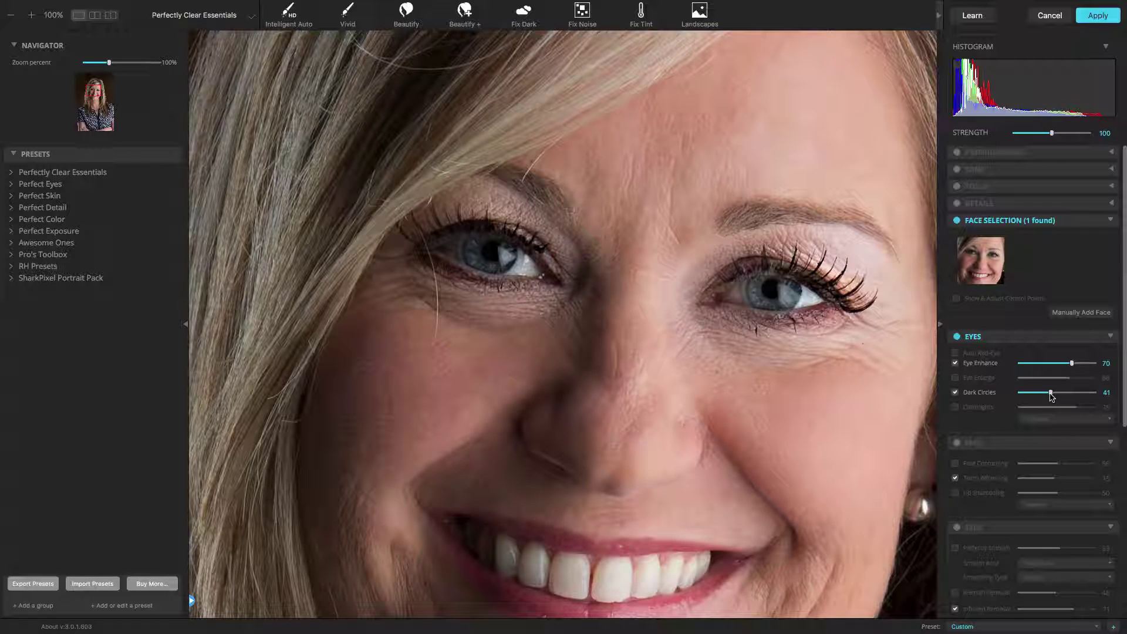
click(1073, 393)
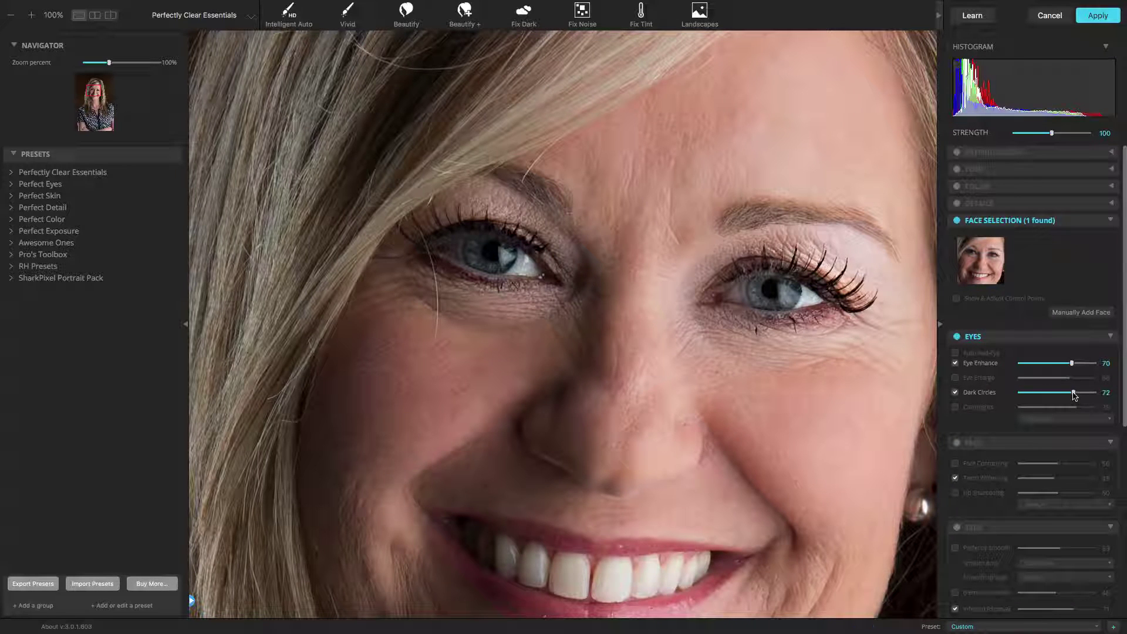
click(1084, 394)
click(976, 340)
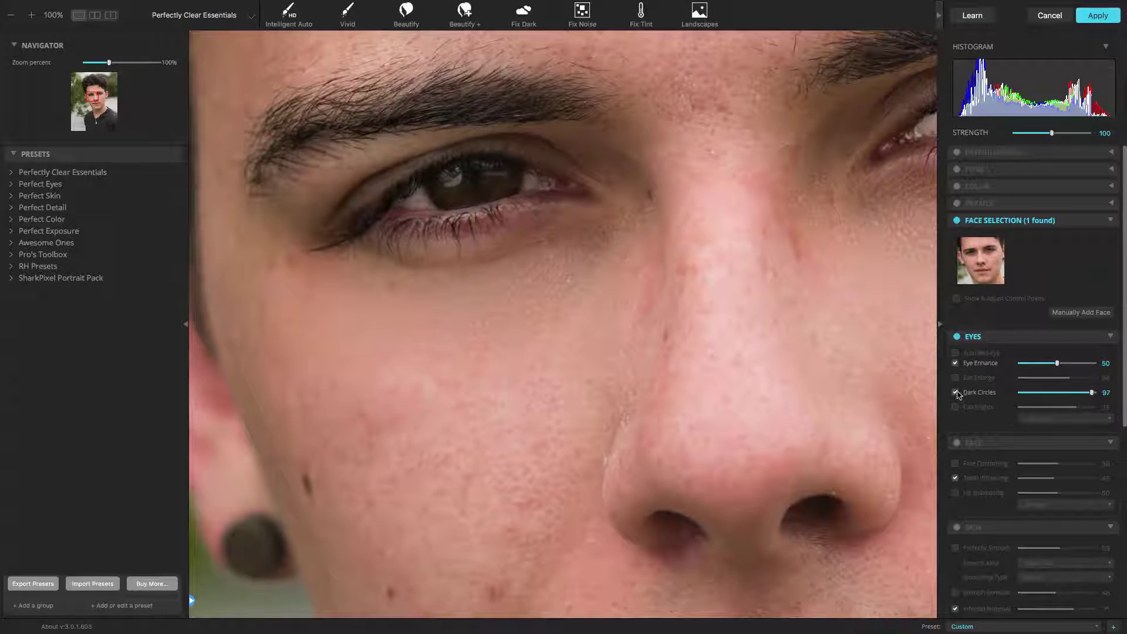
Compare the under-eye area without and with Dark Circles on the young man's close-up.
click(956, 393)
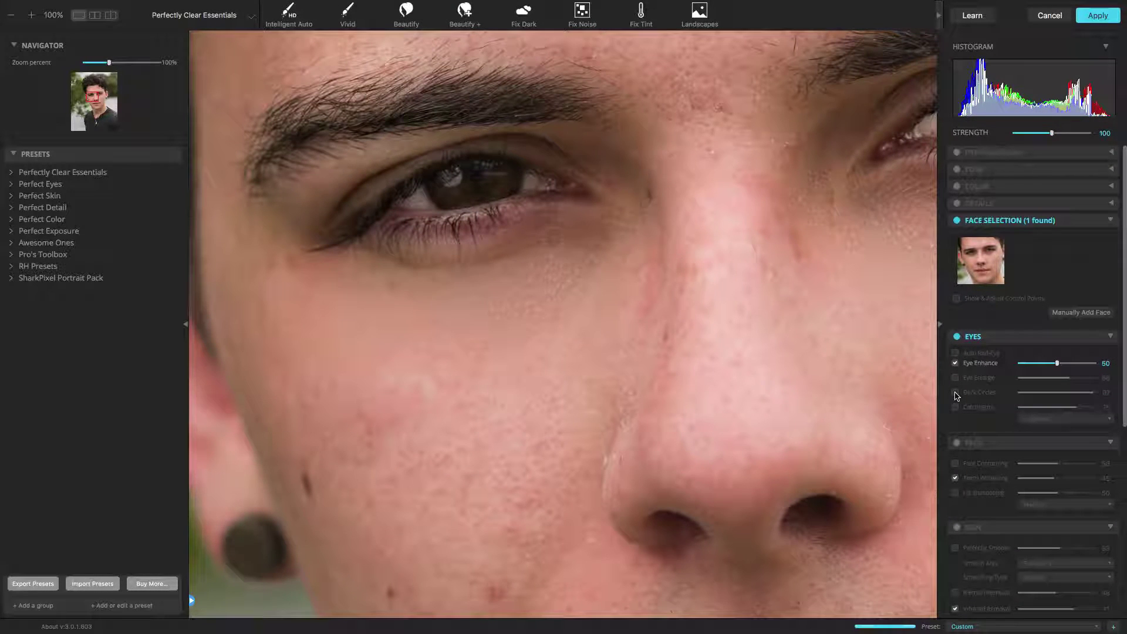
click(955, 394)
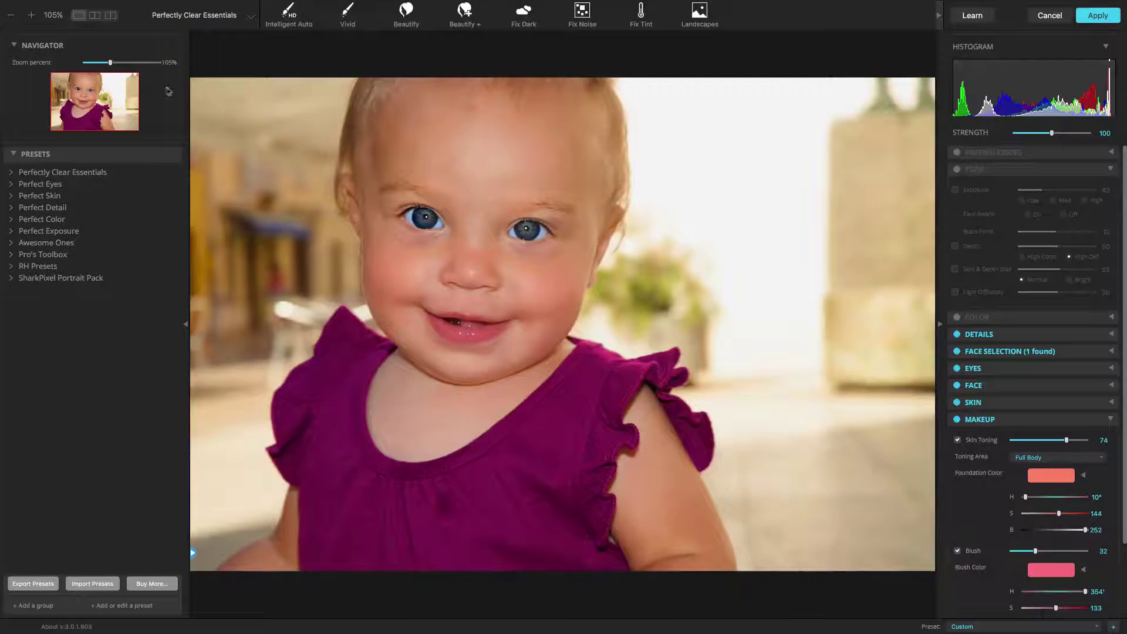
Enable Catchlights in the baby's eyes at strength 69 with the Ringlight style.
key(ctrl+plus)
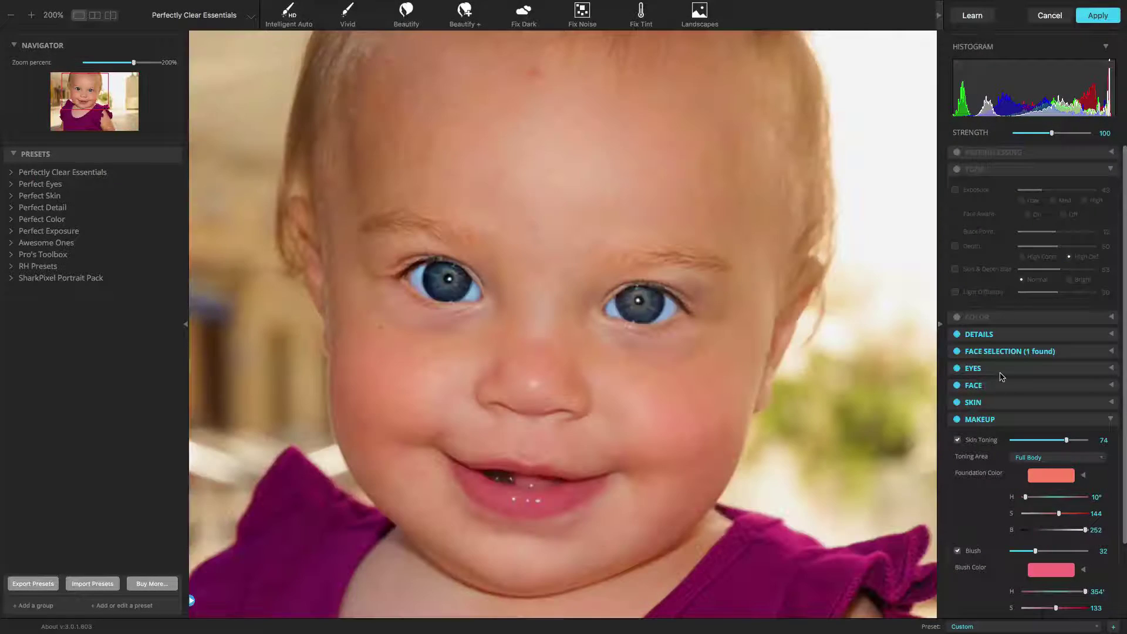
click(1110, 370)
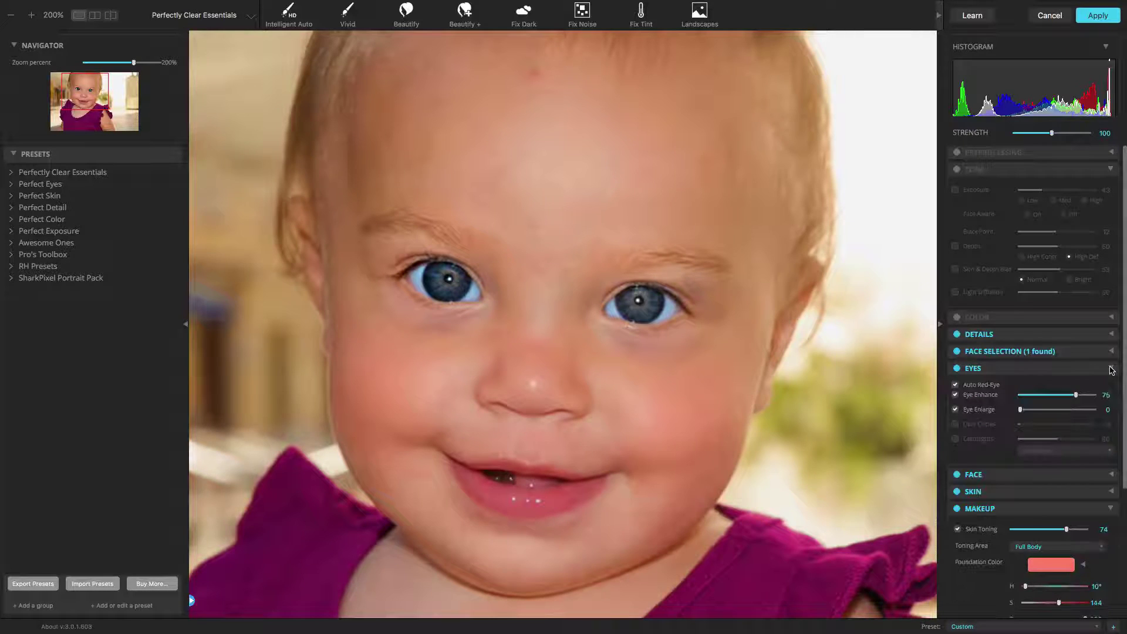
click(965, 440)
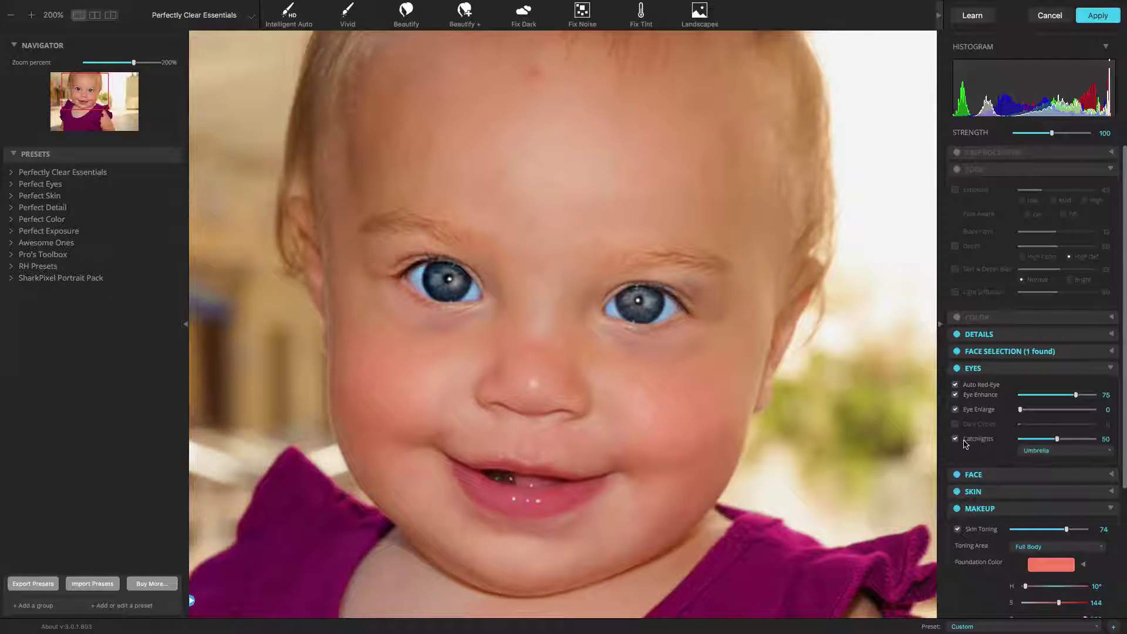
click(1060, 452)
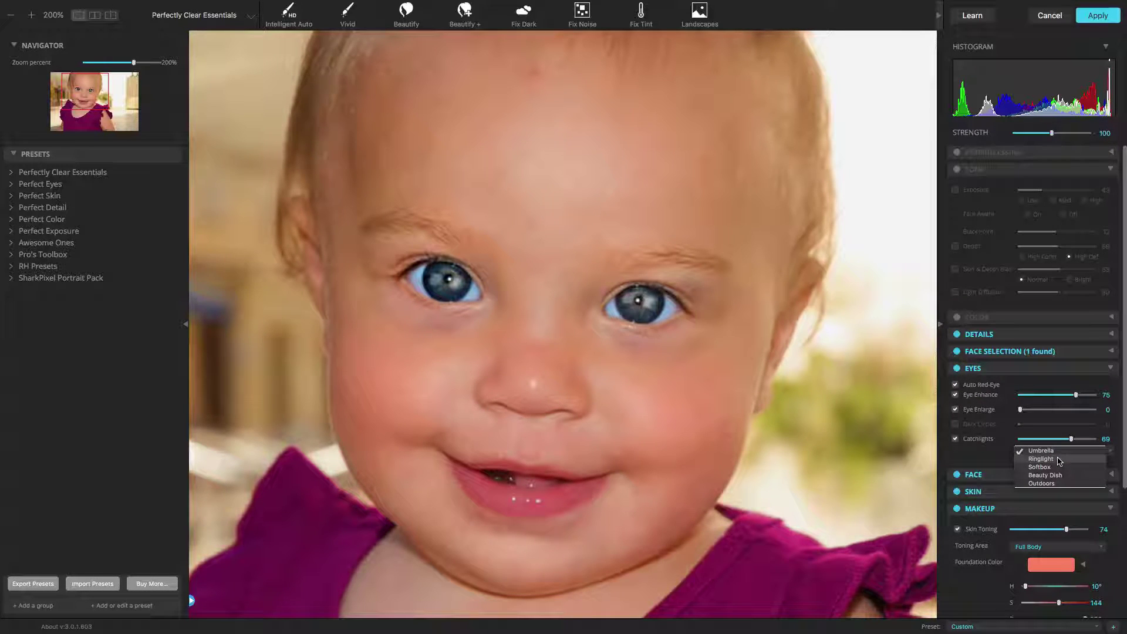
click(1041, 459)
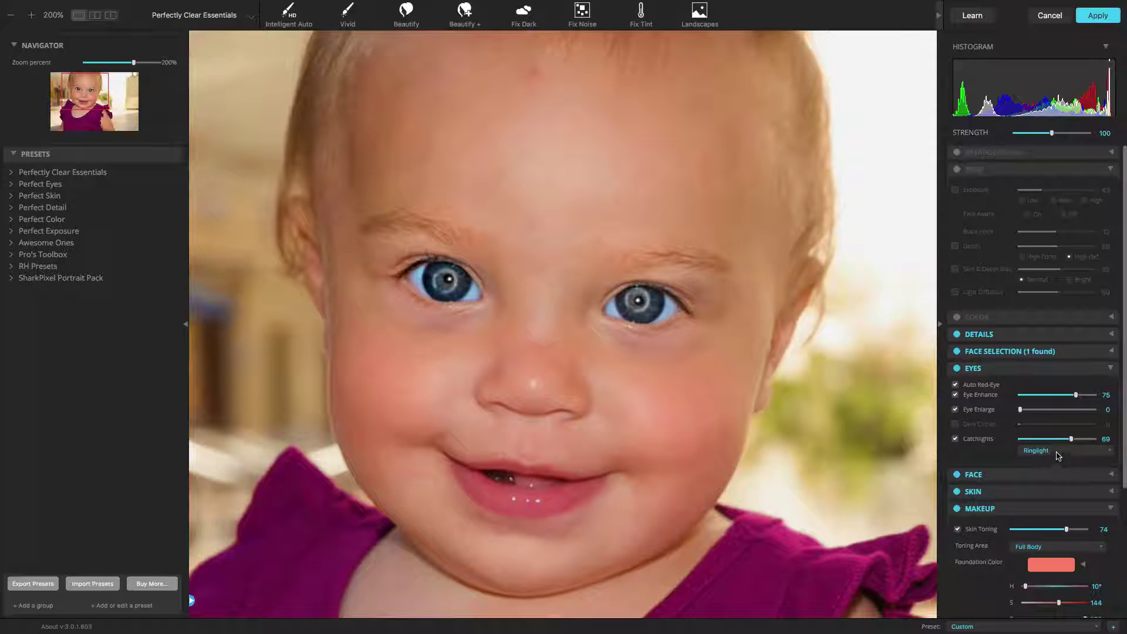
Switch the baby's catchlights from Ringlight to another style and reposition an eye control point to adjust their placement.
click(1055, 451)
click(1056, 460)
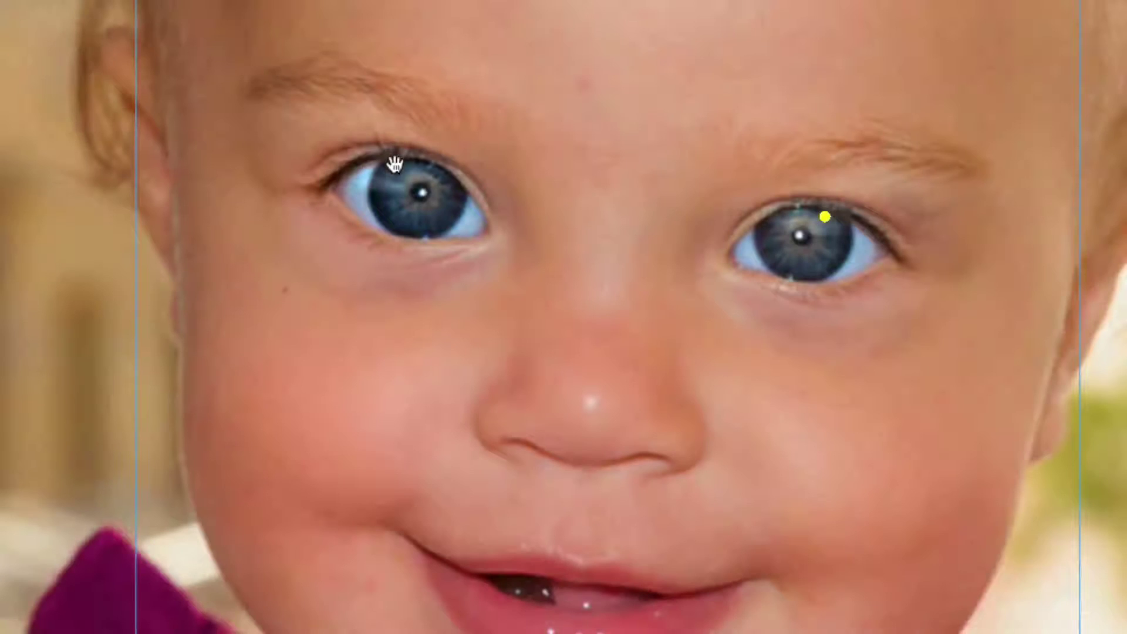
drag(392, 164, 405, 182)
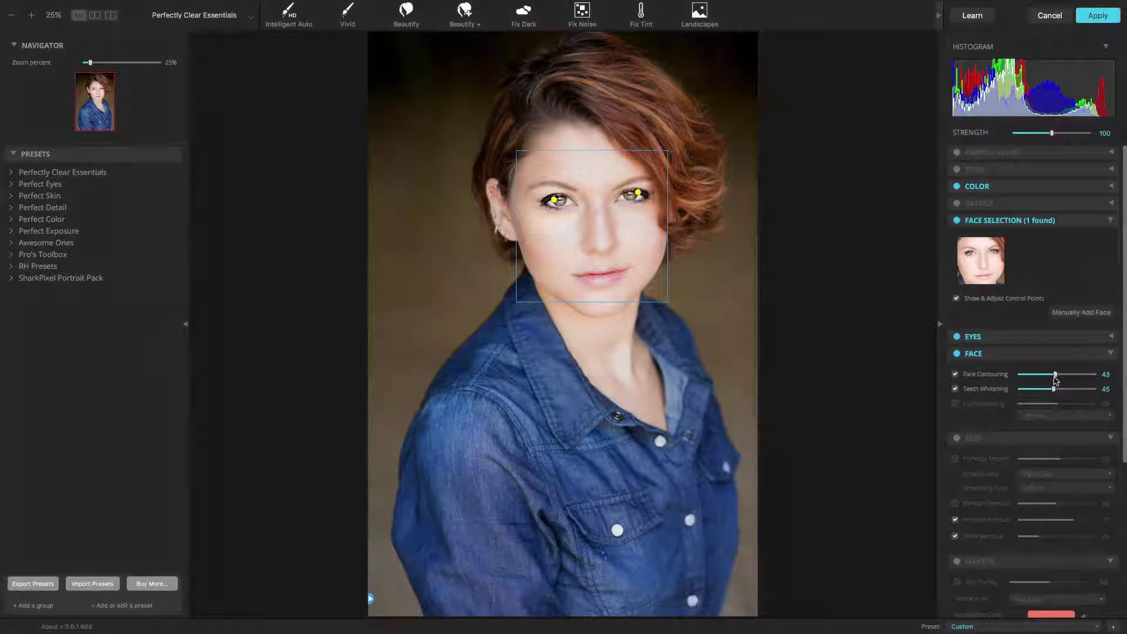
Raise Face Contouring slightly on the portrait in the denim shirt and compare the face corrections off and on.
mouse_move(1054, 379)
mouse_down()
mouse_move(1066, 378)
mouse_move(1044, 377)
mouse_move(1060, 378)
mouse_up()
click(973, 354)
click(973, 354)
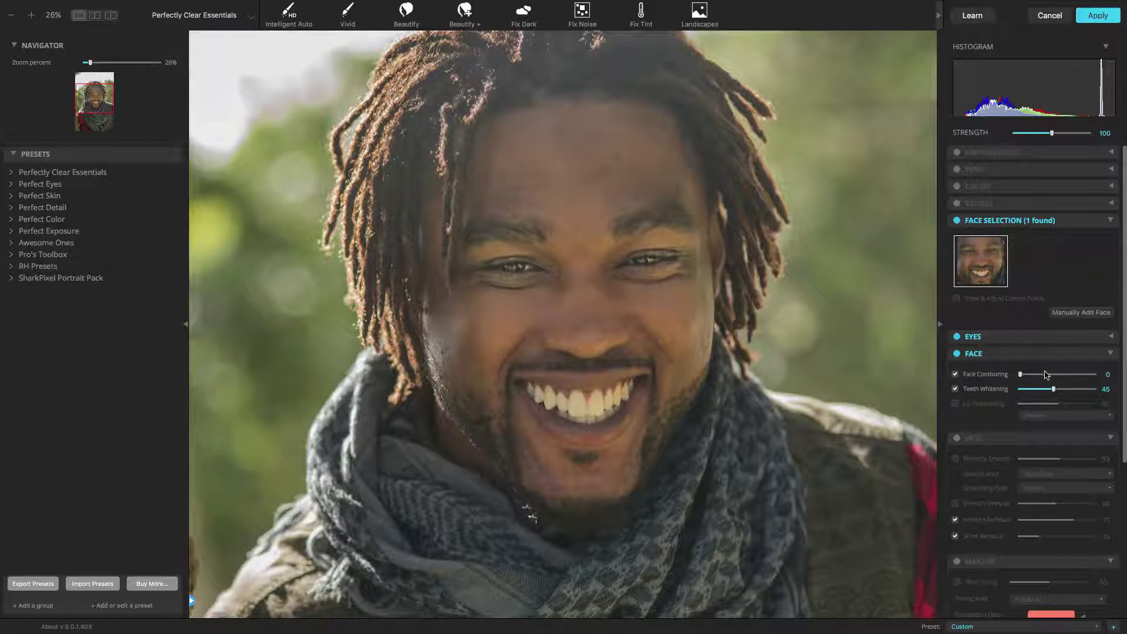
Set Face Contouring to 65 on the smiling man with the scarf and compare his face without and with it.
click(1048, 375)
click(1068, 375)
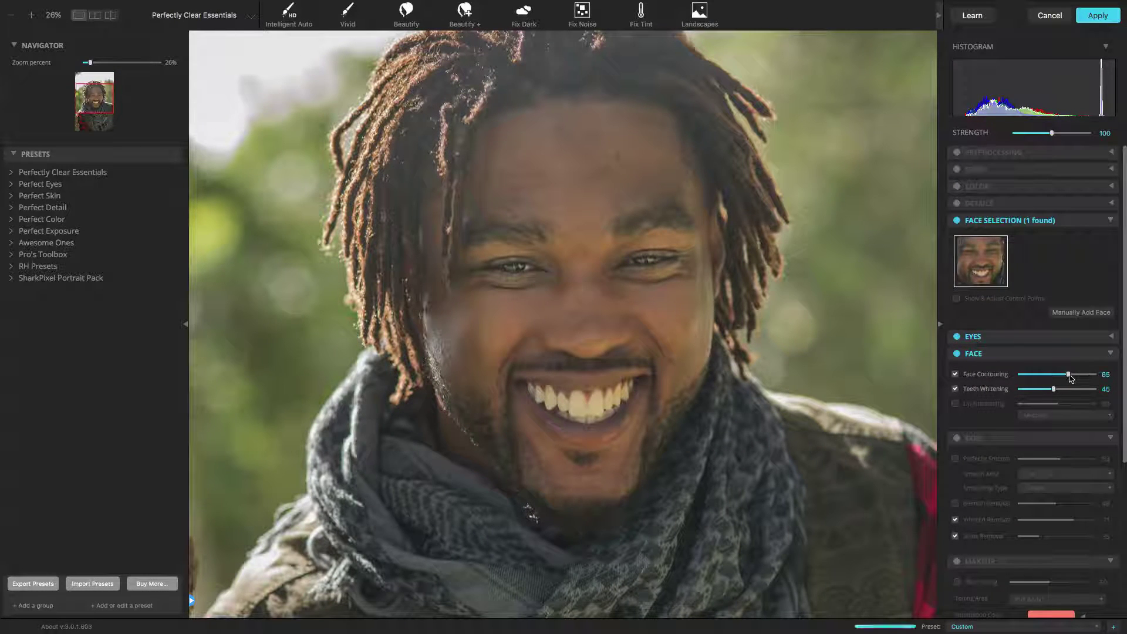
click(982, 377)
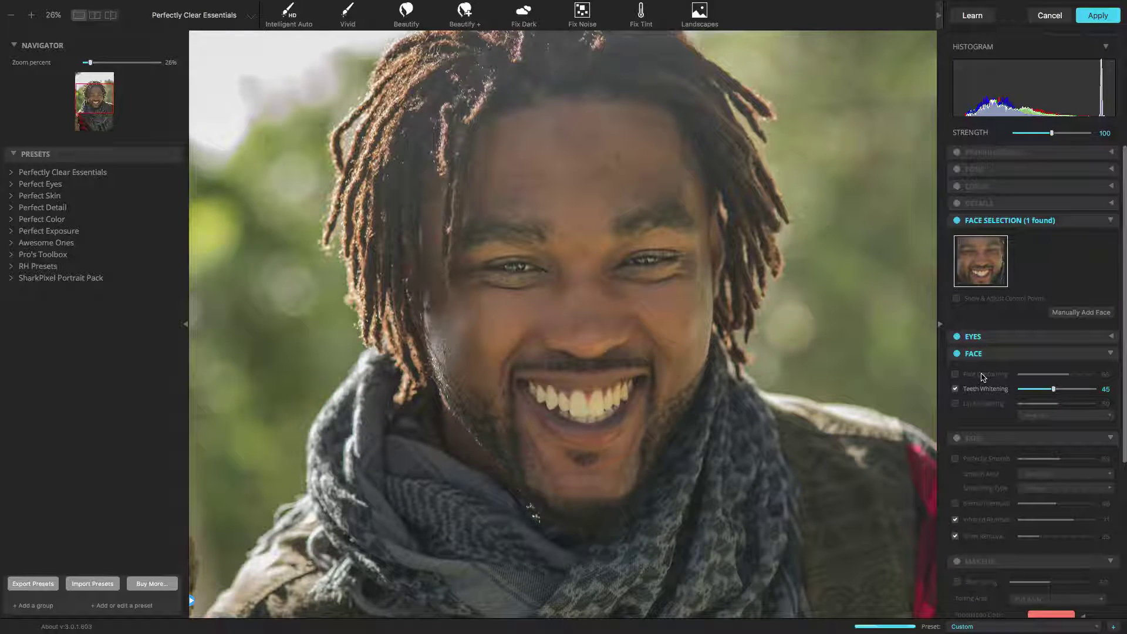
click(983, 376)
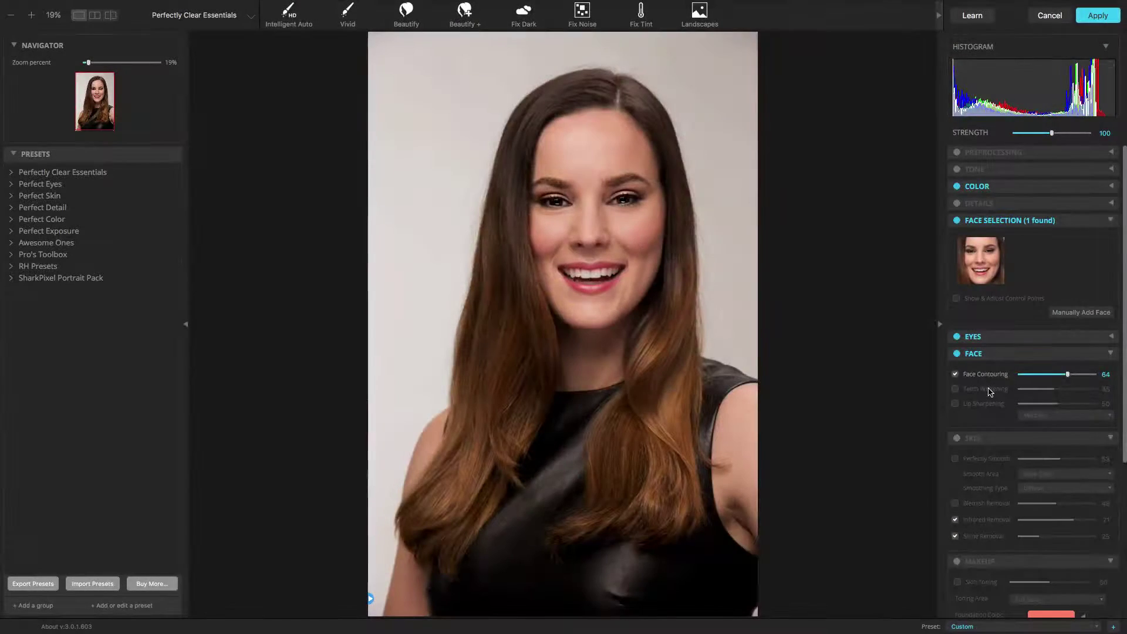
Enable Teeth Whitening at 71 on the long-haired woman's portrait and compare the face corrections off and on.
click(990, 390)
mouse_move(1061, 389)
mouse_down()
mouse_move(1110, 388)
mouse_move(1074, 392)
mouse_up()
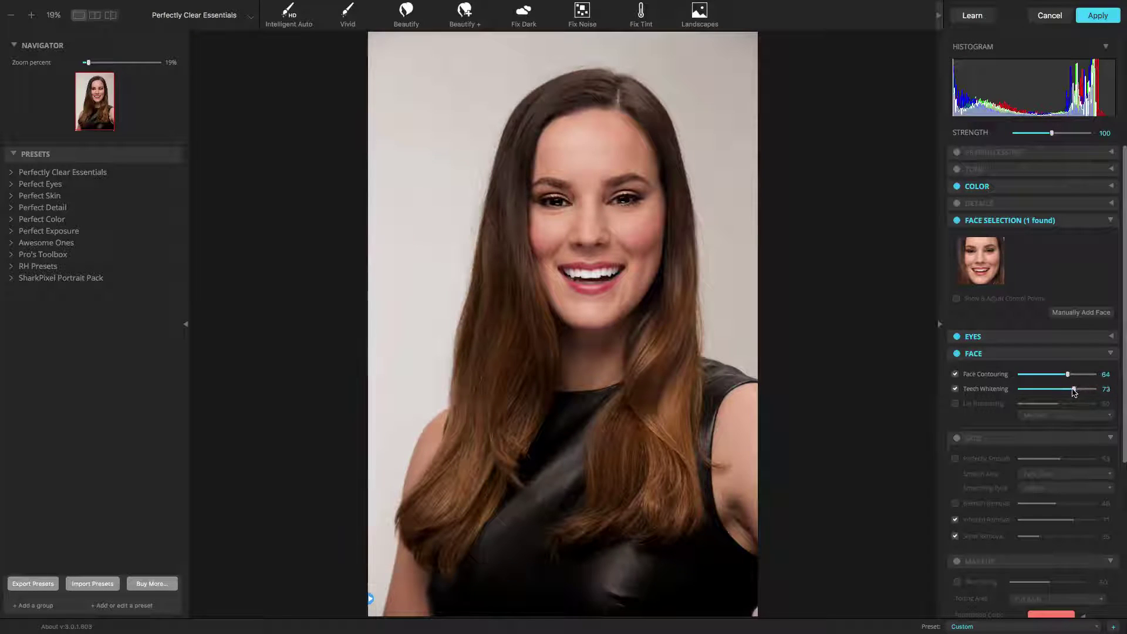
click(975, 355)
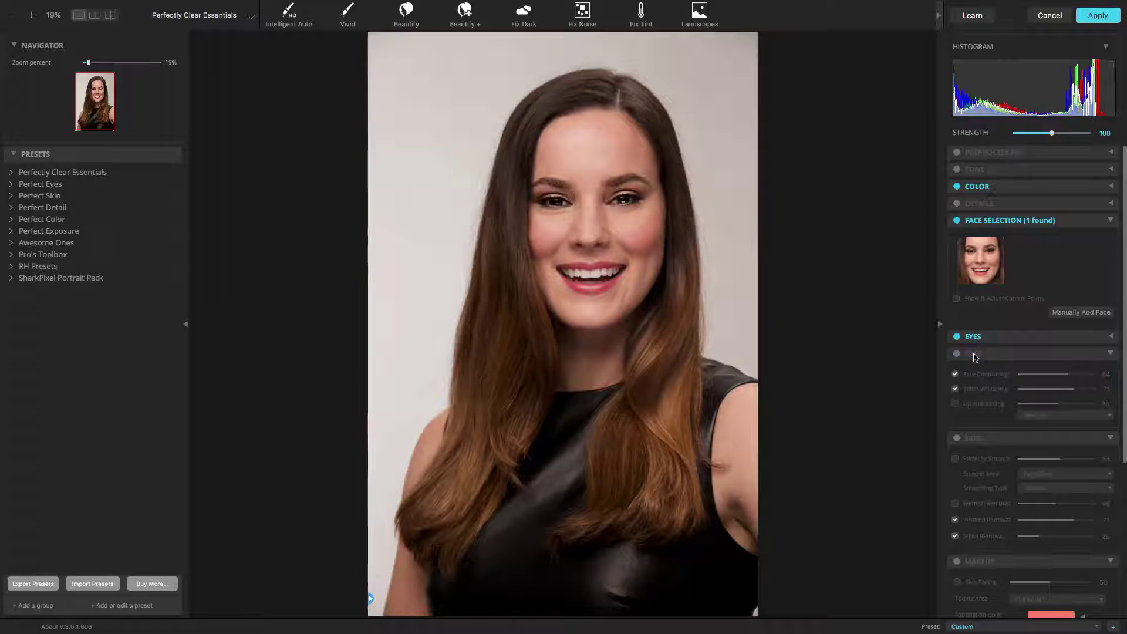
click(974, 355)
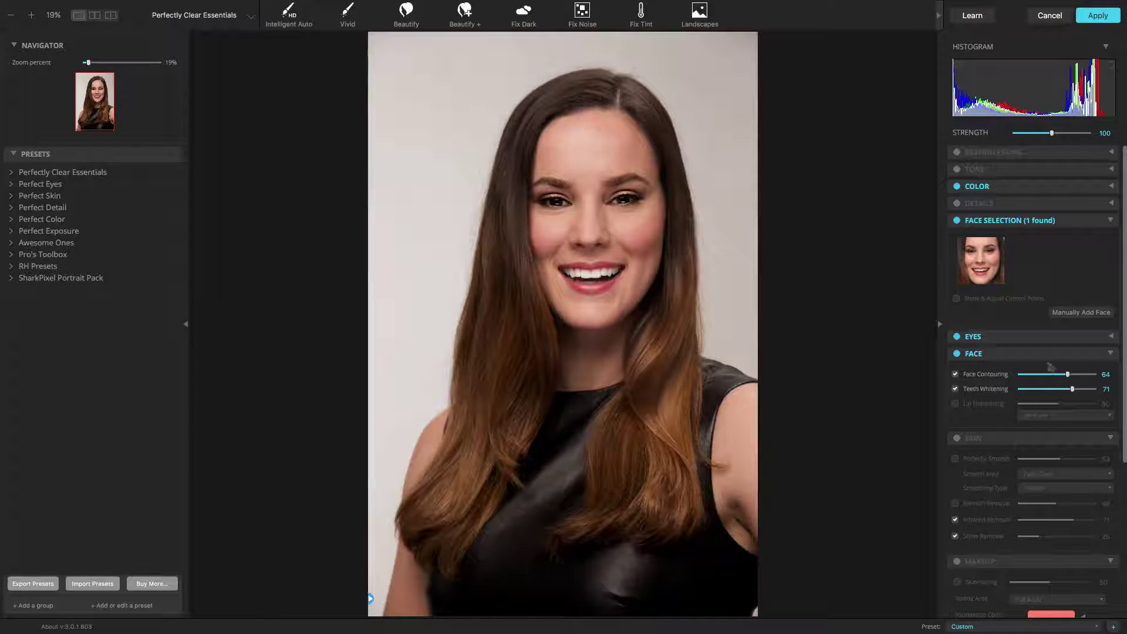
Set Face Contouring to 55 and enable Lip Sharpening at strength 71.
drag(1068, 374, 1060, 374)
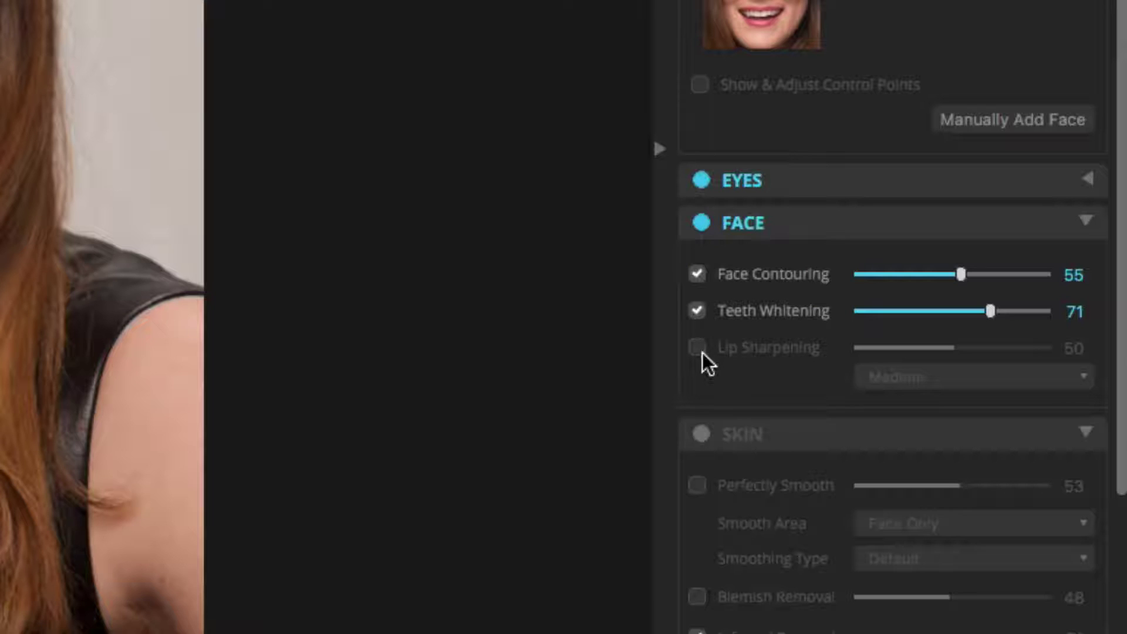
click(701, 352)
drag(976, 351, 990, 350)
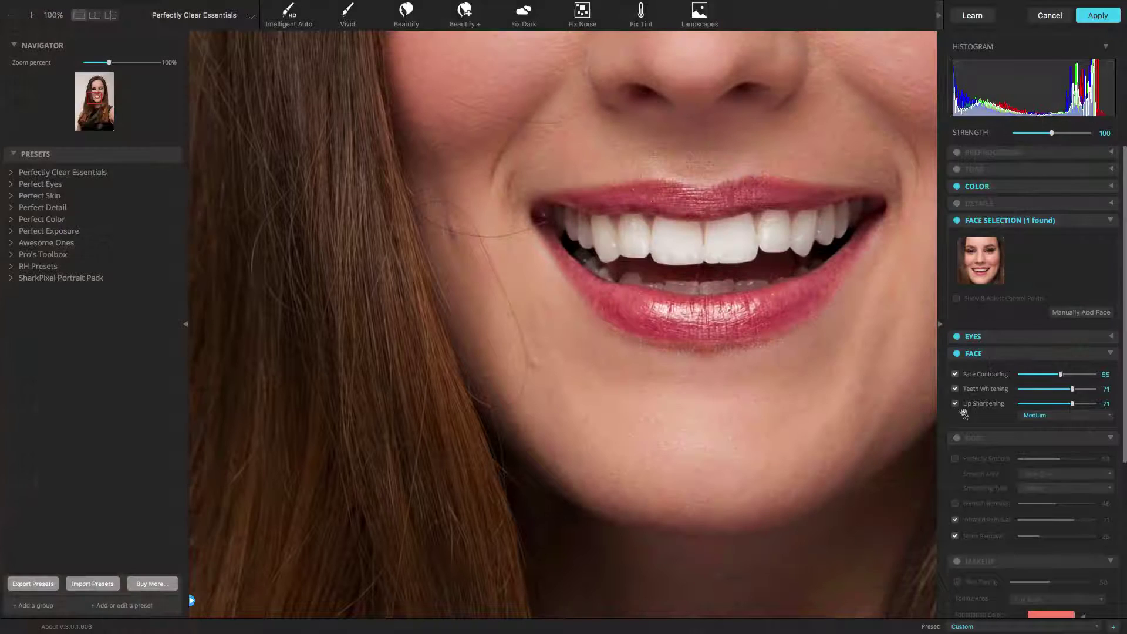
Compare the woman's lips without and with Lip Sharpening, and review its Medium size option.
click(956, 404)
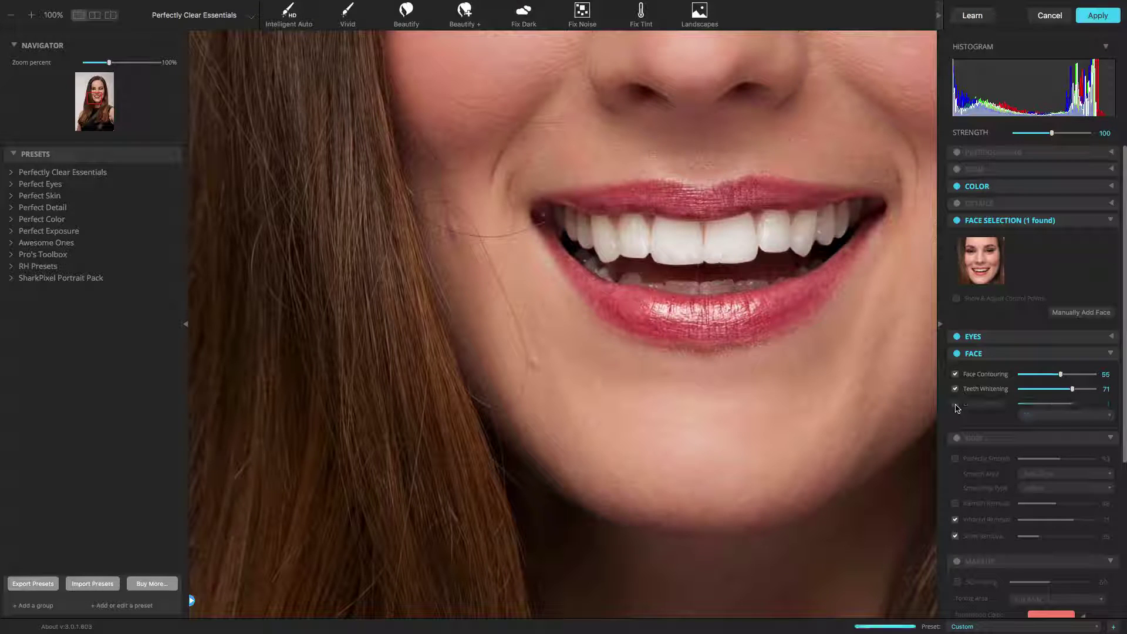
click(956, 405)
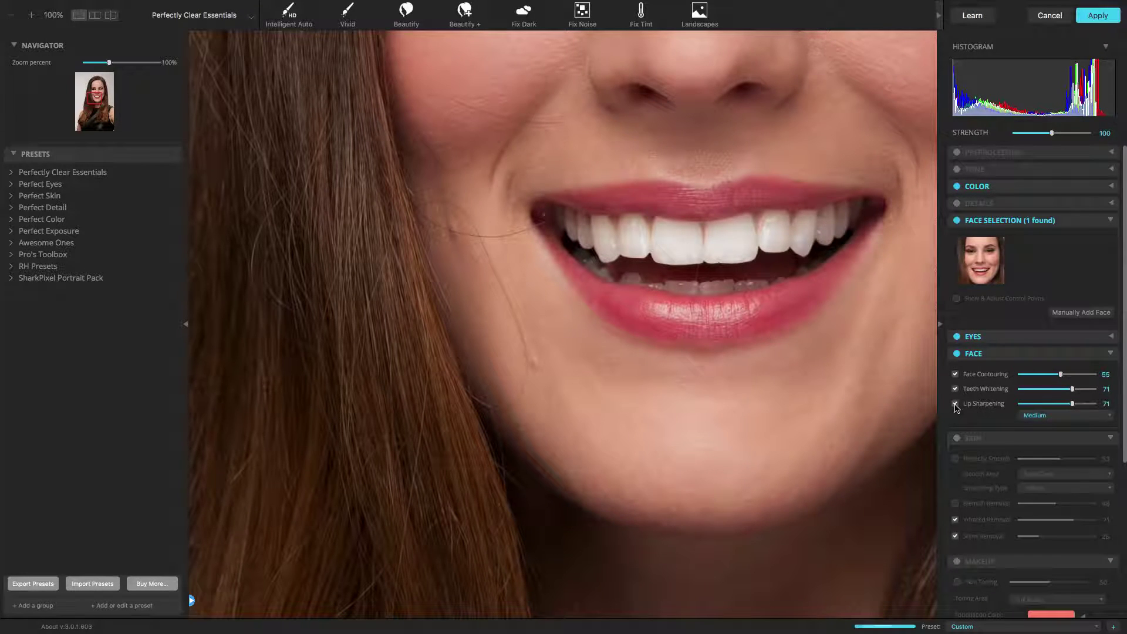
click(1042, 415)
click(1043, 415)
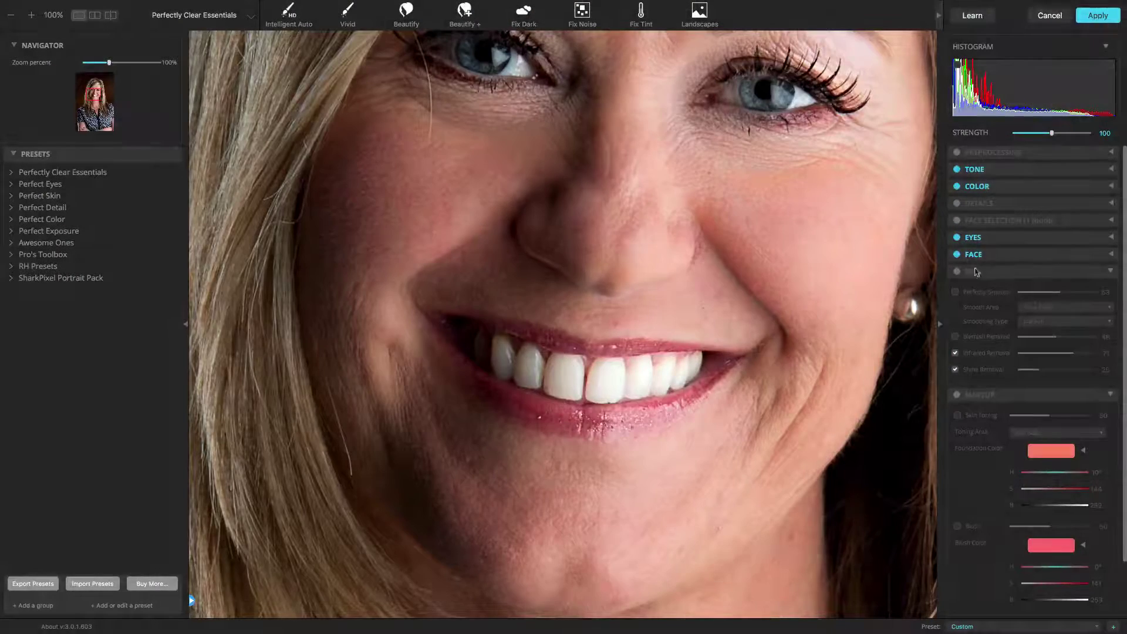
Turn on the skin corrections for the blonde woman with Perfectly Smooth enabled and both Infrared Removal and Shine Removal disabled.
click(975, 272)
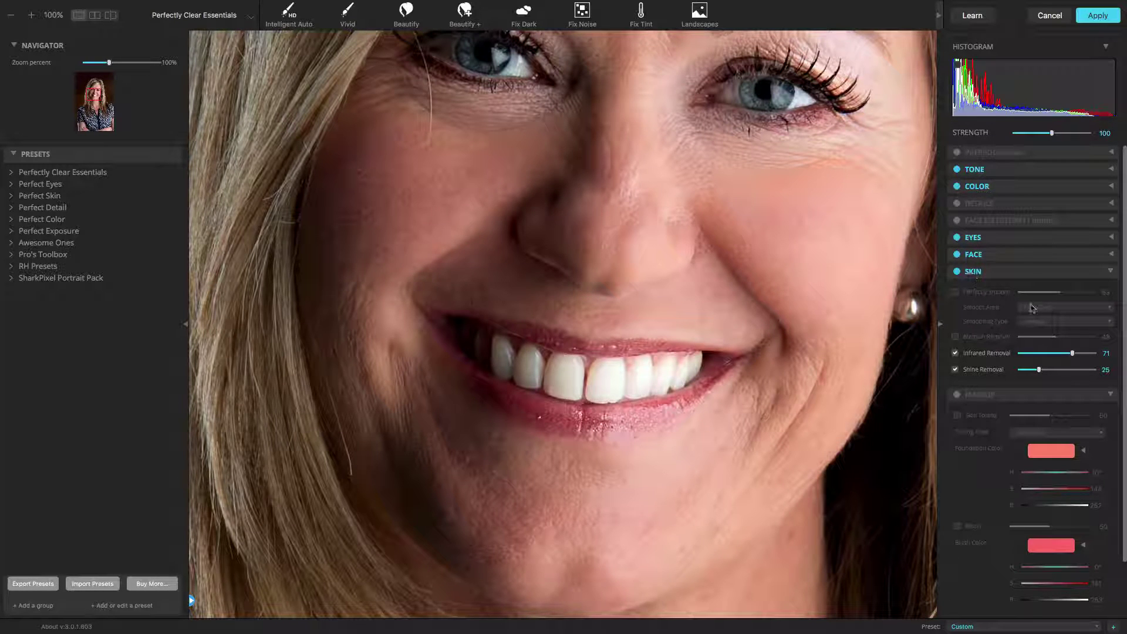
click(988, 295)
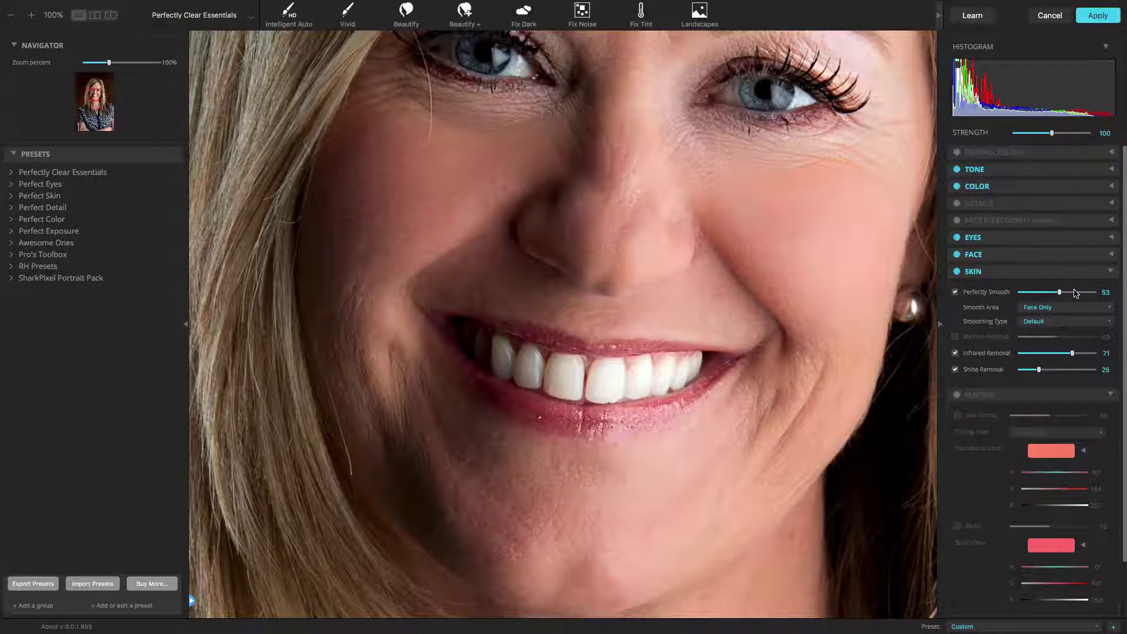
click(955, 370)
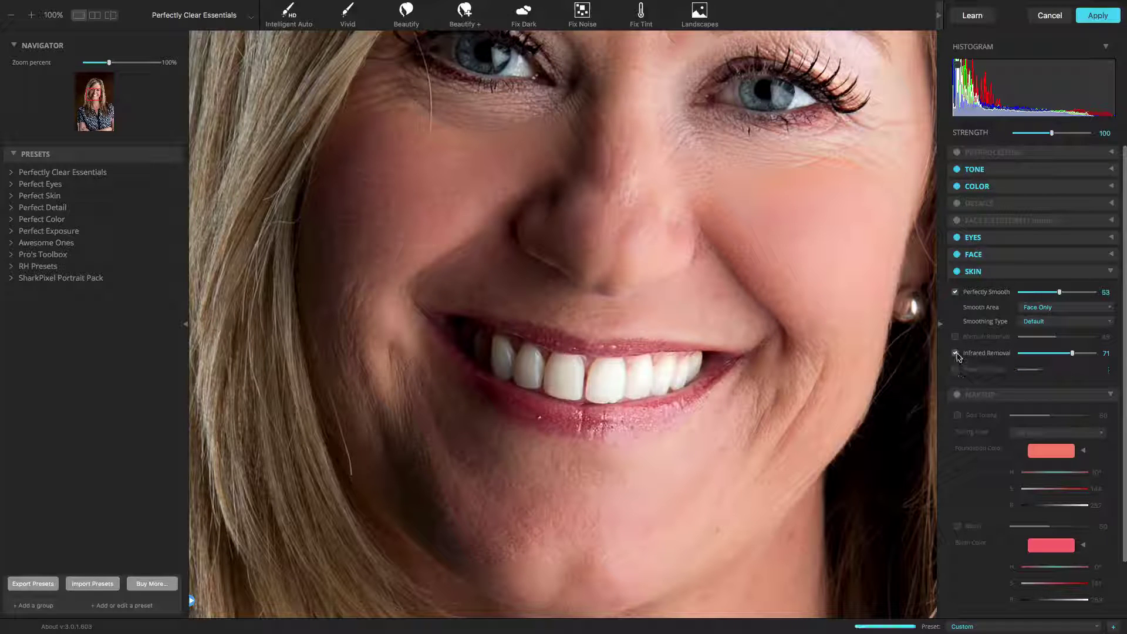
click(956, 370)
click(957, 369)
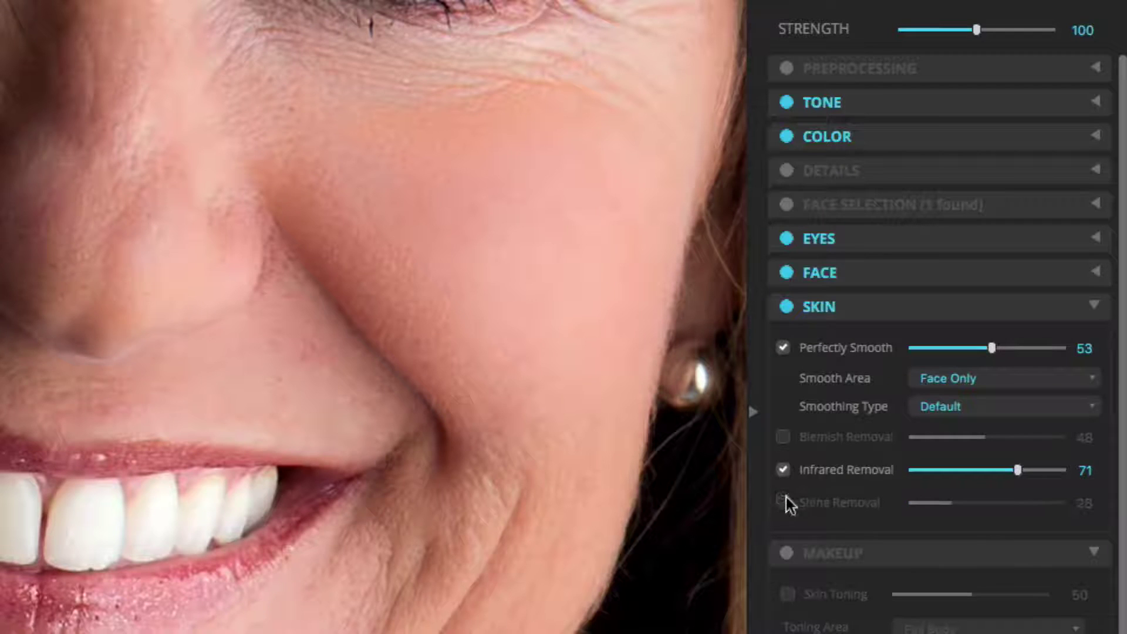
click(785, 469)
Try Perfectly Smooth at strength 78 with the Subtle smoothing type.
click(1028, 349)
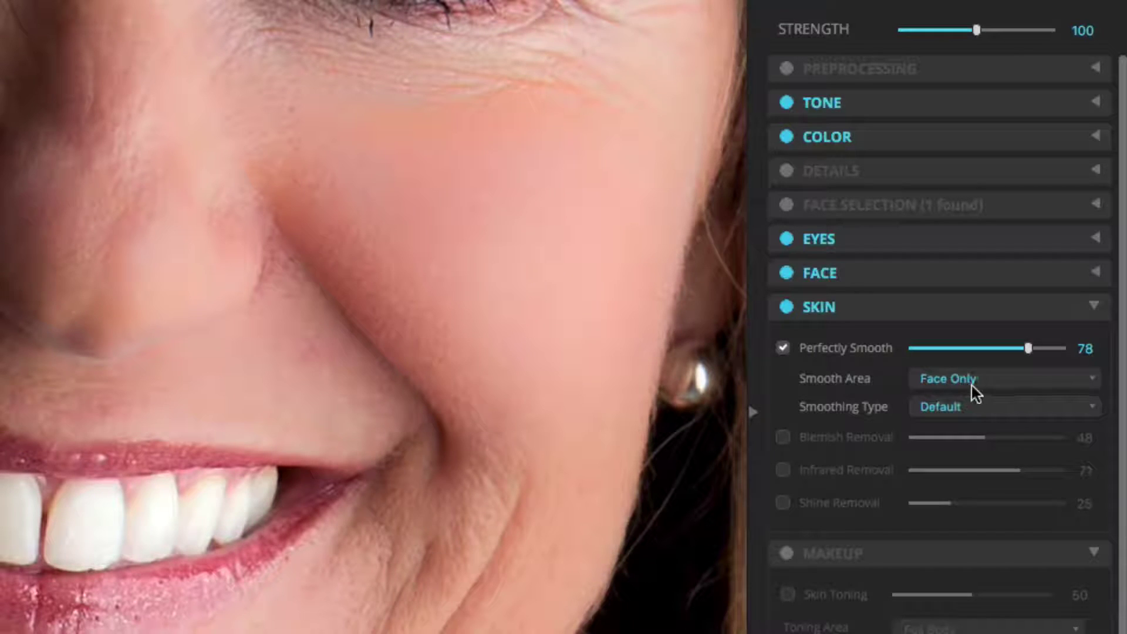
click(966, 407)
click(967, 392)
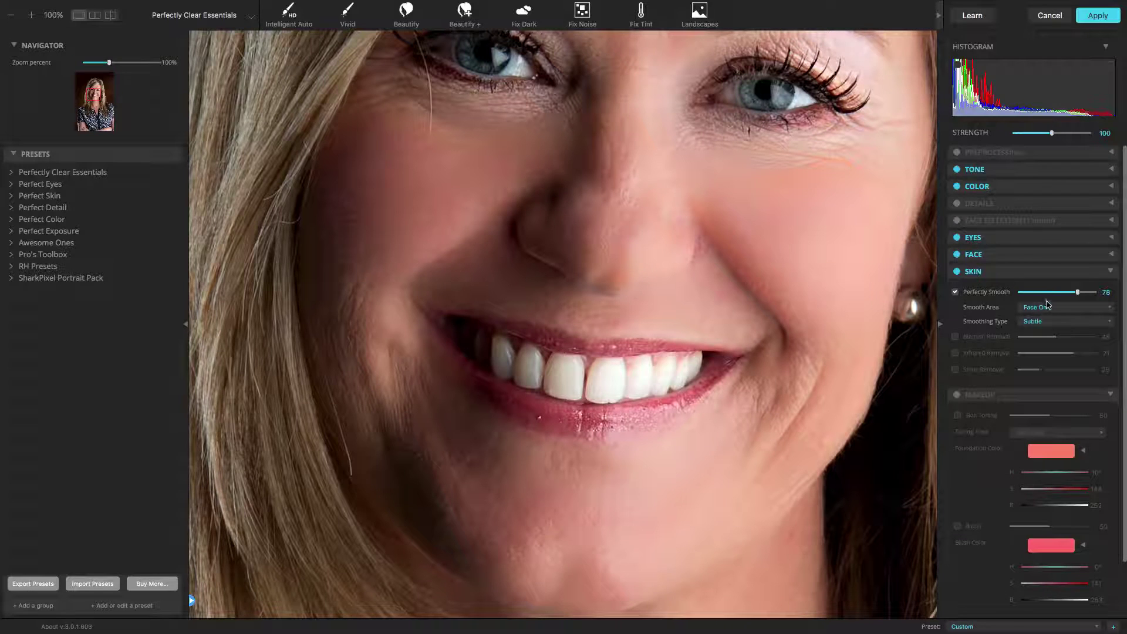
Change the smoothing type to Super Smooth with Perfectly Smooth at 48, and compare the skin corrections off and on.
click(1043, 293)
click(1072, 292)
click(1062, 321)
click(1056, 342)
click(1055, 293)
click(963, 273)
click(963, 273)
Set the smooth area to Full Body and examine the woman's neck at 100% zoom.
key(super+0)
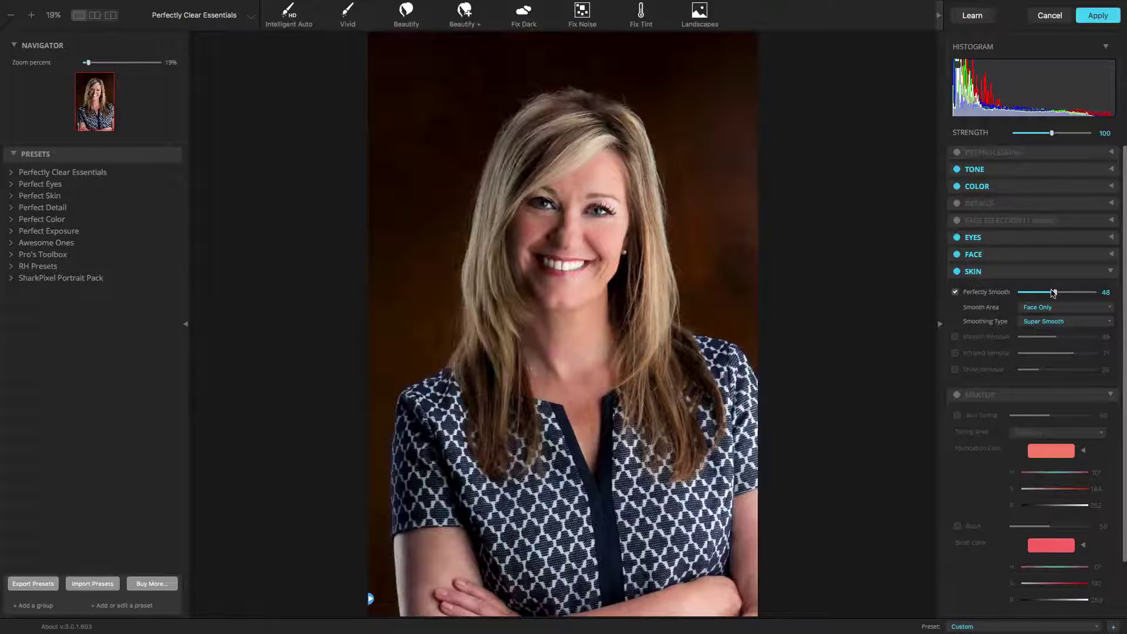
click(1054, 309)
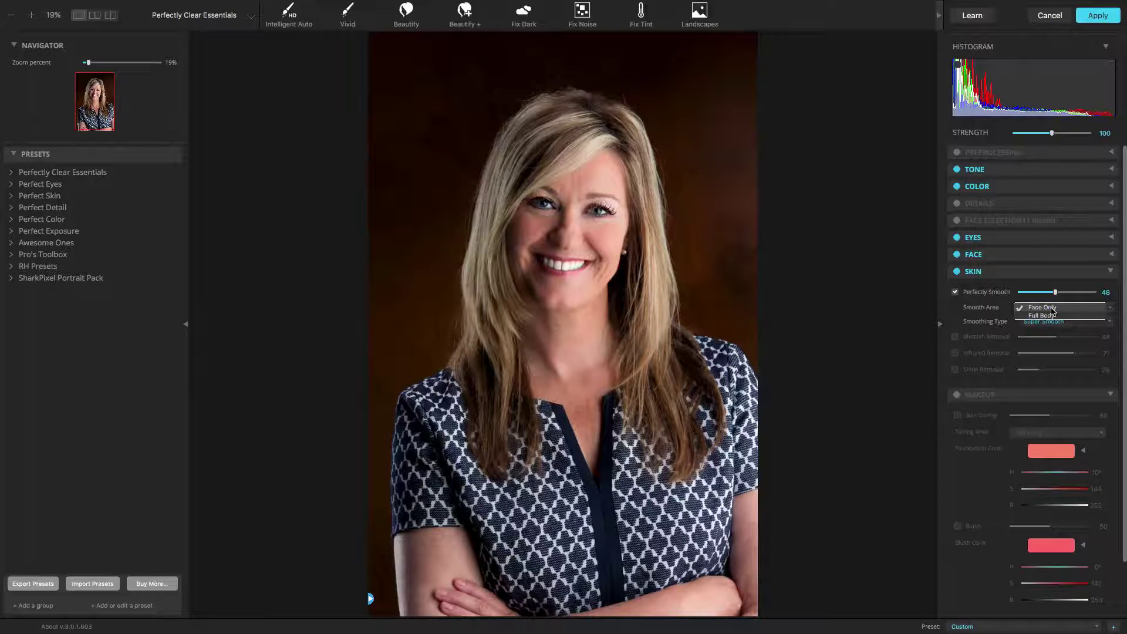
click(1052, 317)
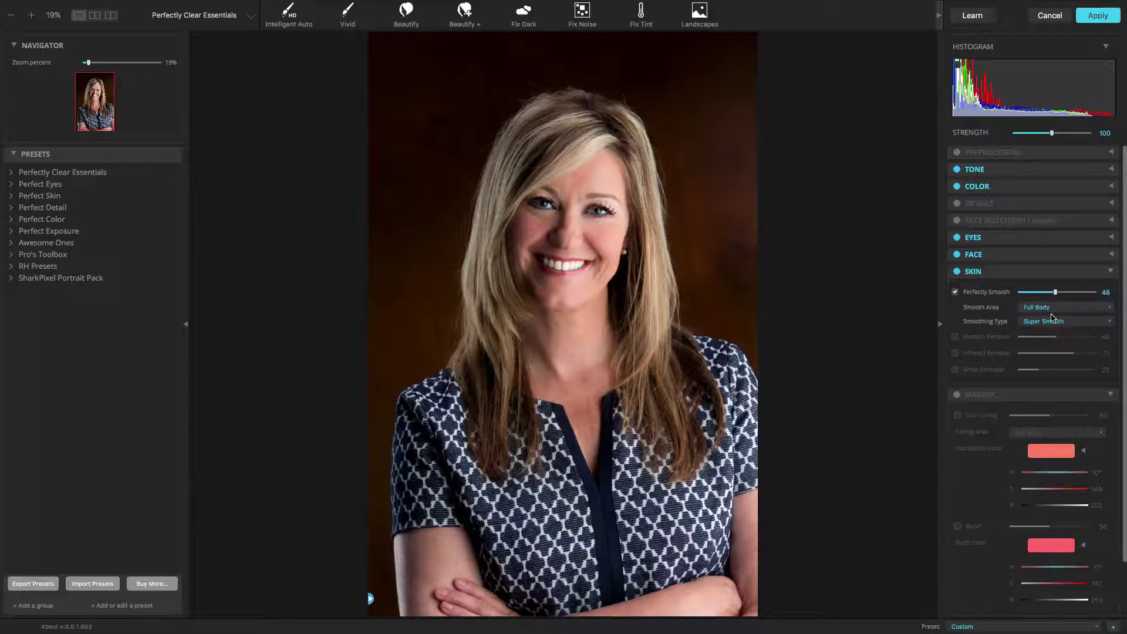
click(625, 381)
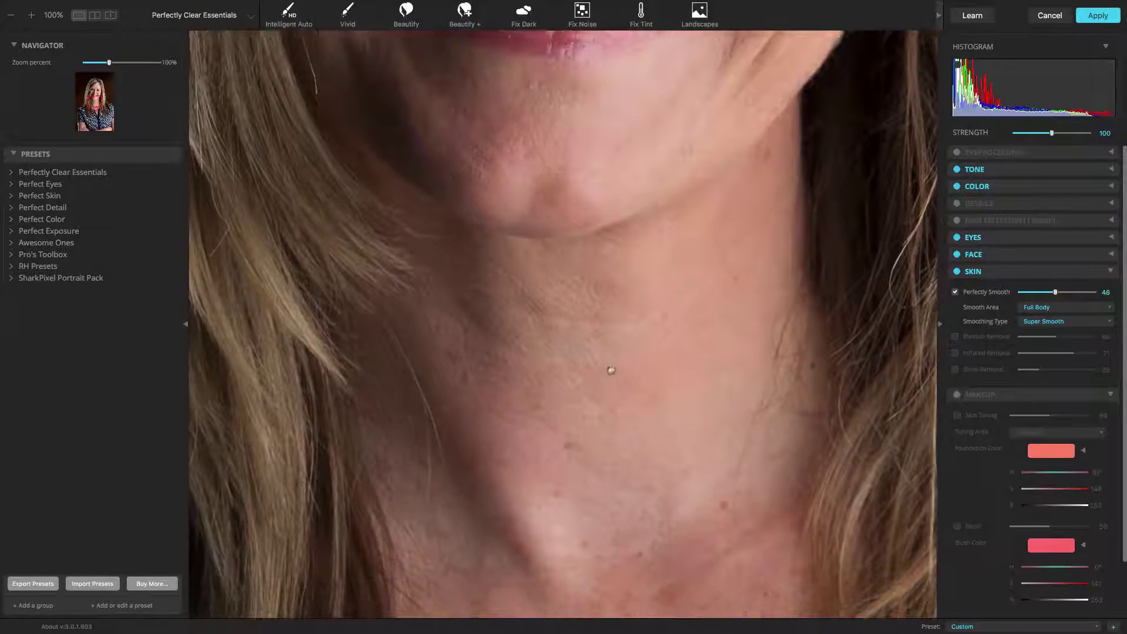
Inspect the blonde woman's neck, and on the bearded man's portrait set Blemish Removal to 100 and turn it on.
drag(611, 369, 604, 269)
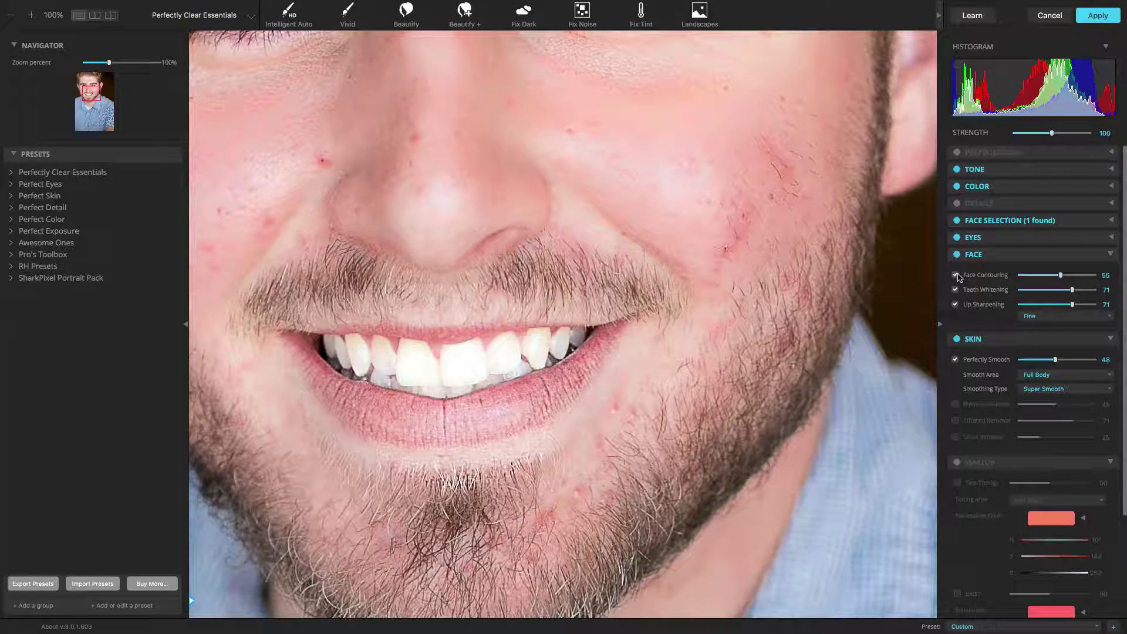
drag(694, 201, 863, 264)
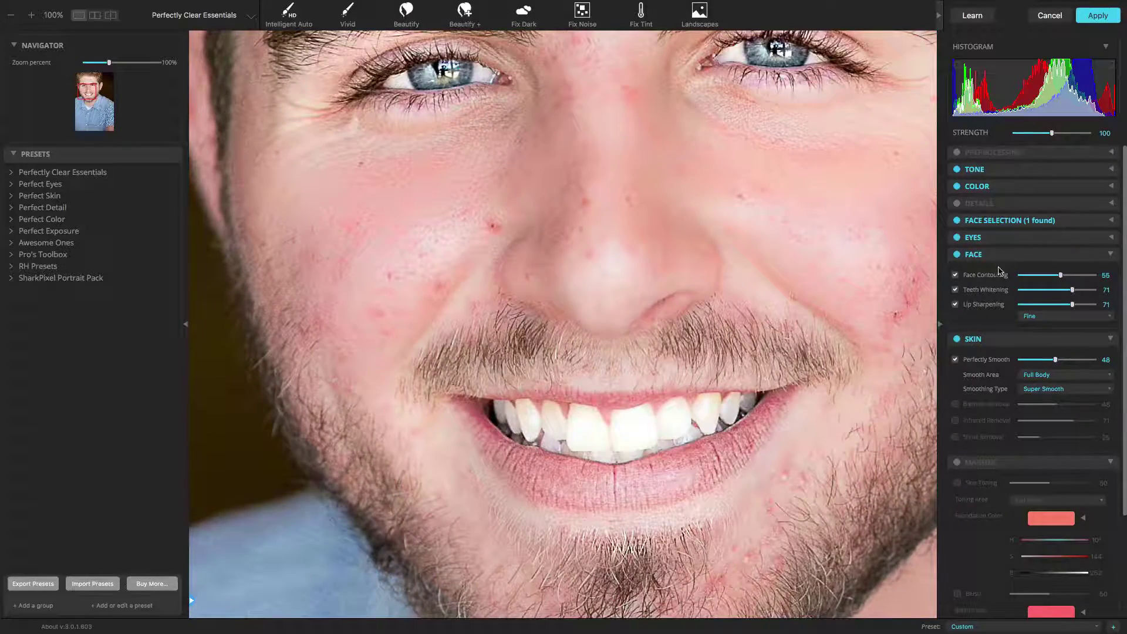
click(1008, 256)
drag(1055, 336, 1110, 343)
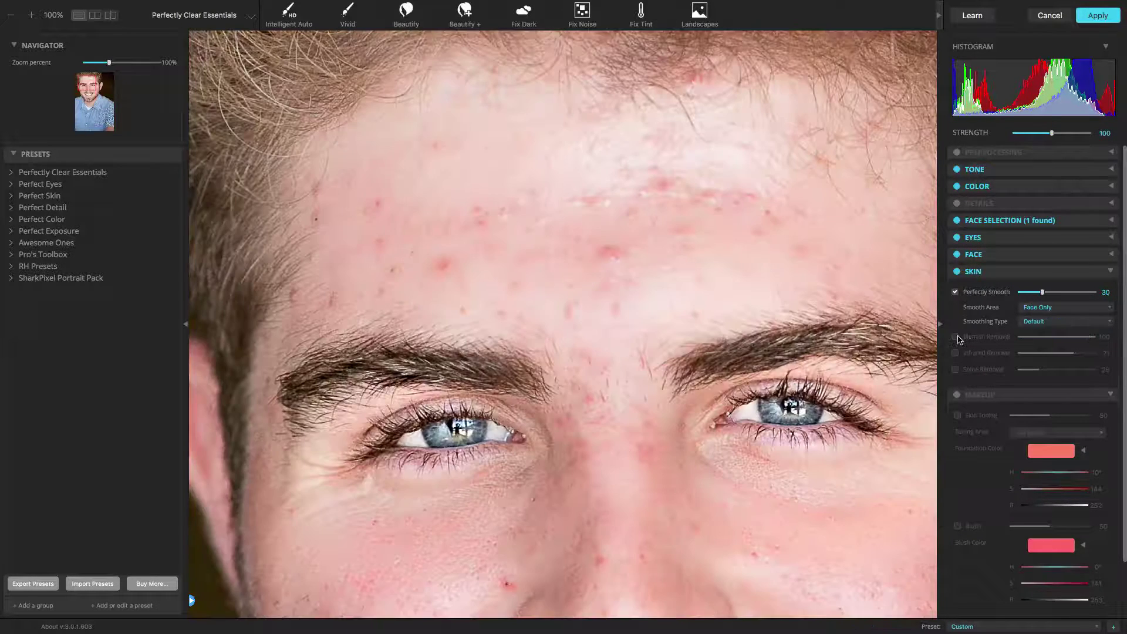
click(958, 336)
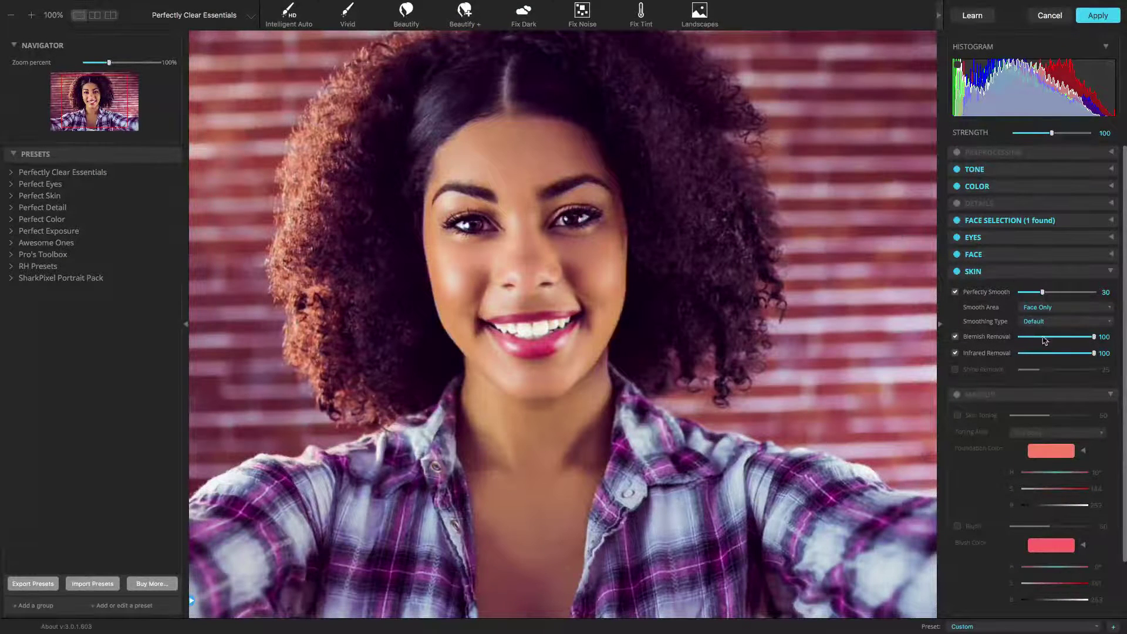
Reduce Blemish Removal on the curly-haired woman's portrait and switch the preset group to Perfect Skin.
click(1049, 337)
click(233, 18)
click(225, 38)
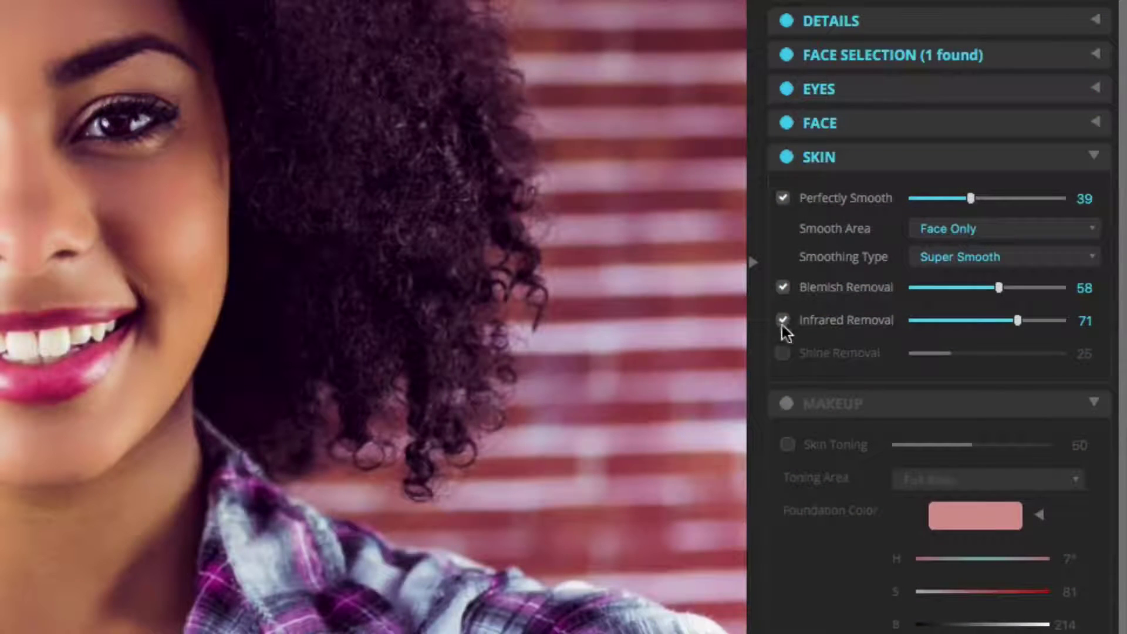
Set Infrared Removal to 98 on the curly-haired woman and compare her skin with the correction off and on.
click(955, 352)
click(783, 321)
click(1060, 321)
click(783, 319)
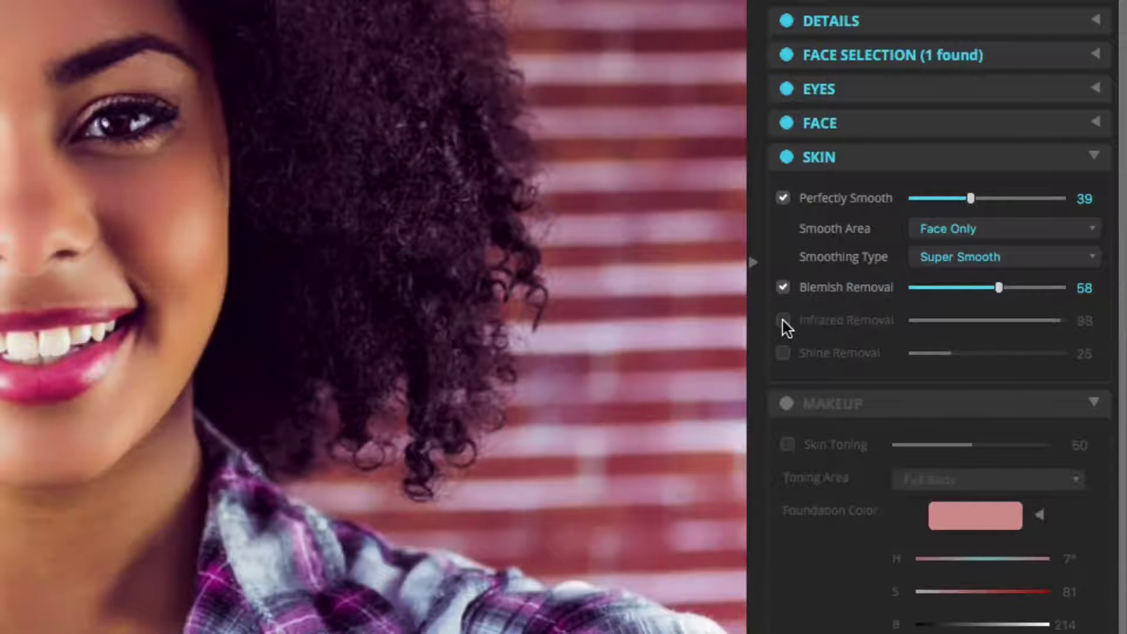
click(783, 320)
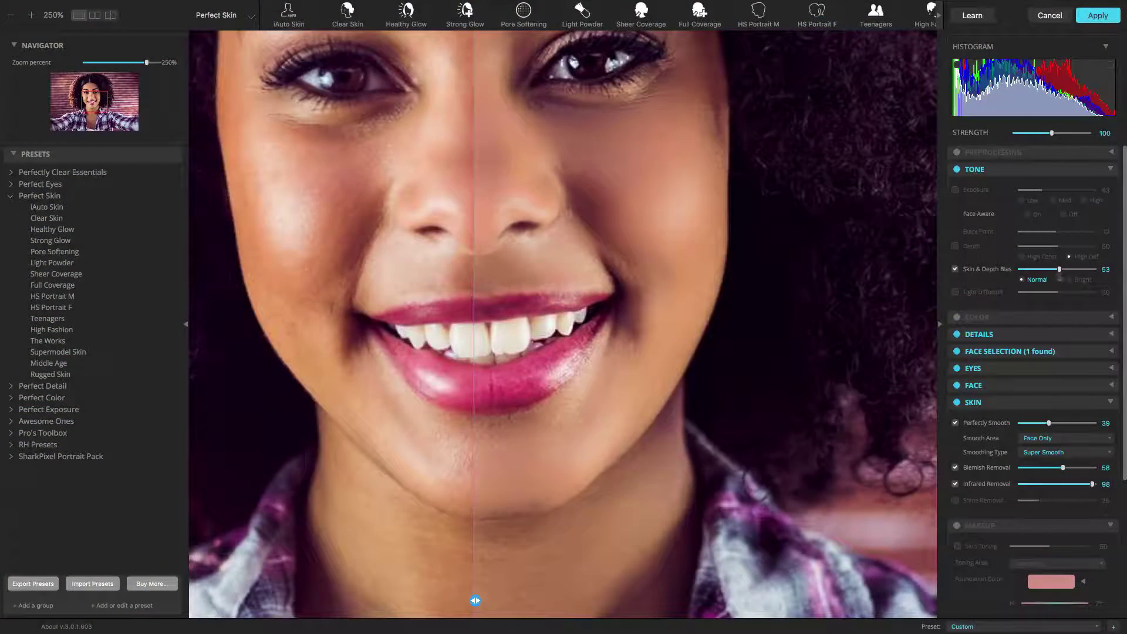
Switch Skin & Depth Bias to Bright and increase its strength.
click(1069, 280)
mouse_move(1060, 269)
mouse_down()
mouse_move(1090, 269)
mouse_move(1078, 269)
mouse_up()
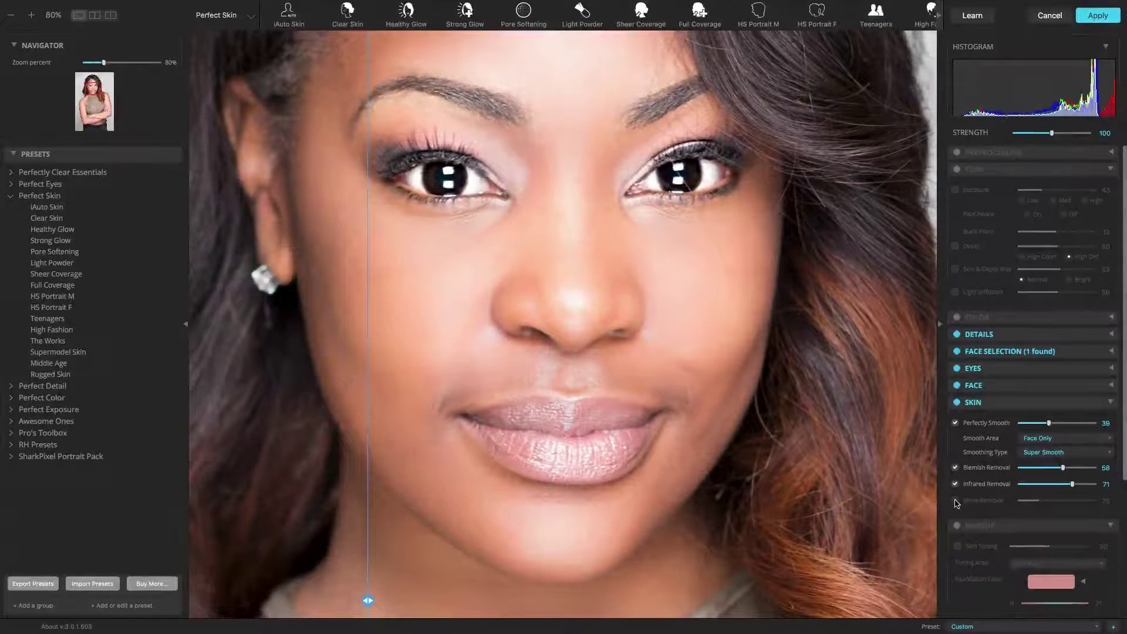
Turn on Shine Removal for the auburn-haired woman, try it at 51, and raise it to nearly the maximum.
click(957, 502)
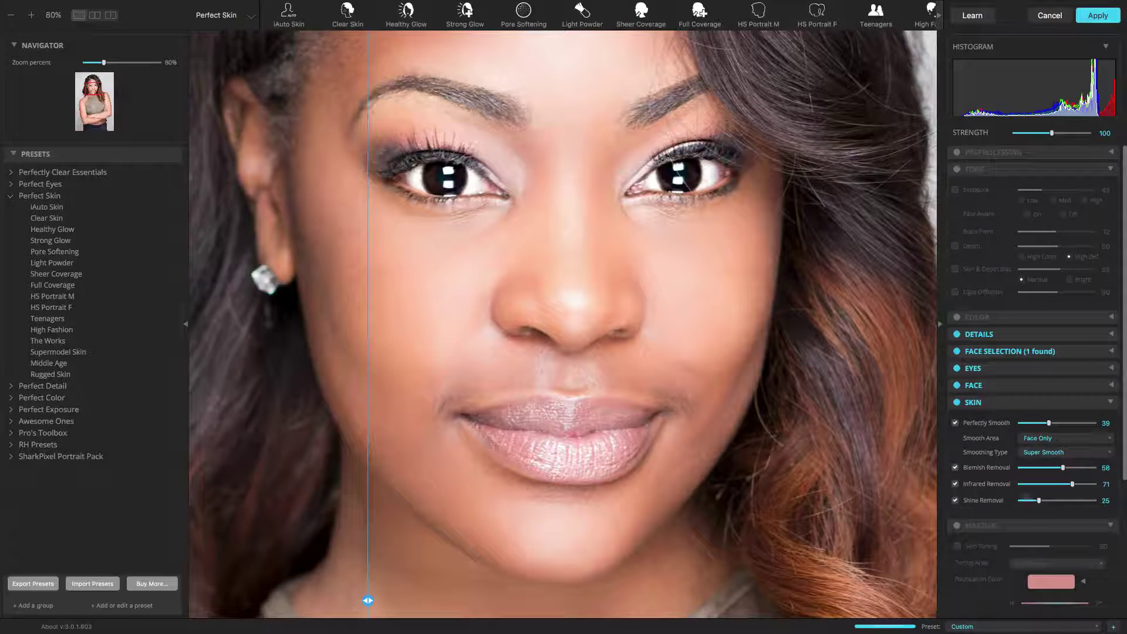
click(1057, 501)
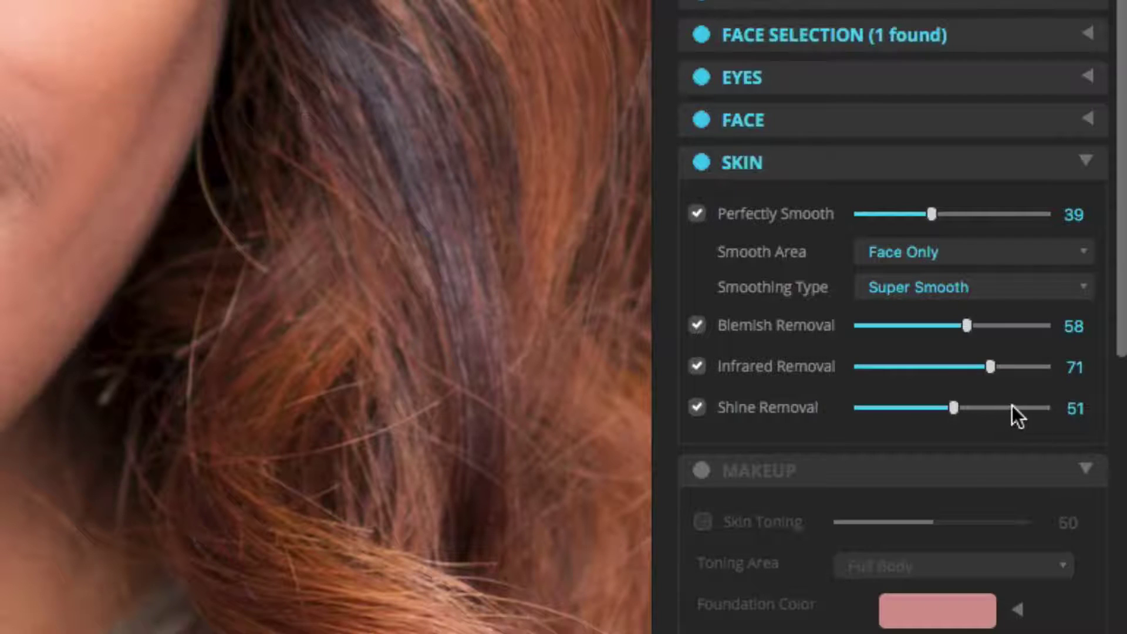
click(1013, 405)
drag(1013, 405, 1040, 406)
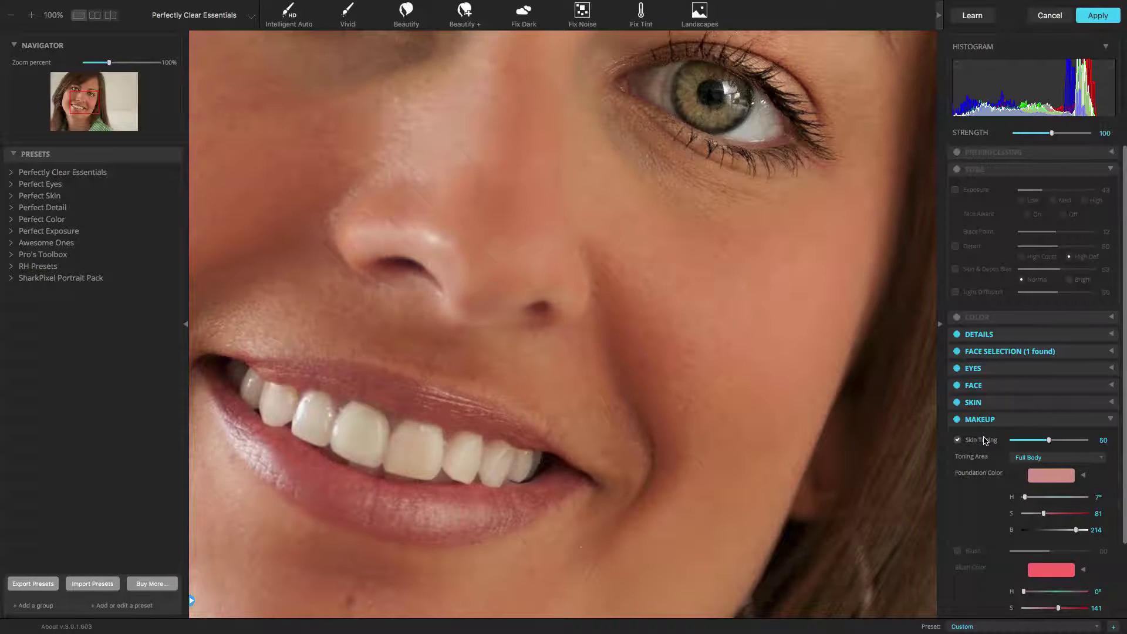
Set Skin Toning to 59 on the smiling brunette, with the toning area set to Full Body and the whole photo in view.
click(1055, 440)
key(ctrl+0)
click(1053, 457)
click(1033, 457)
Choose the Foundation preset as the foundation color and slightly adjust its saturation.
click(1083, 475)
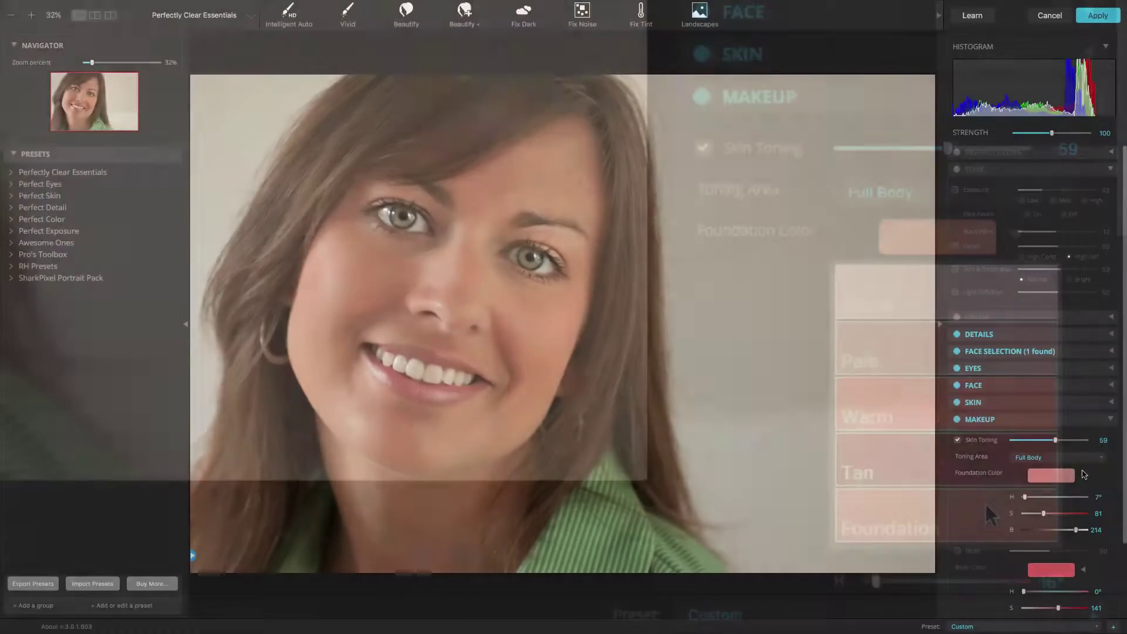
click(985, 512)
drag(1048, 514, 1044, 516)
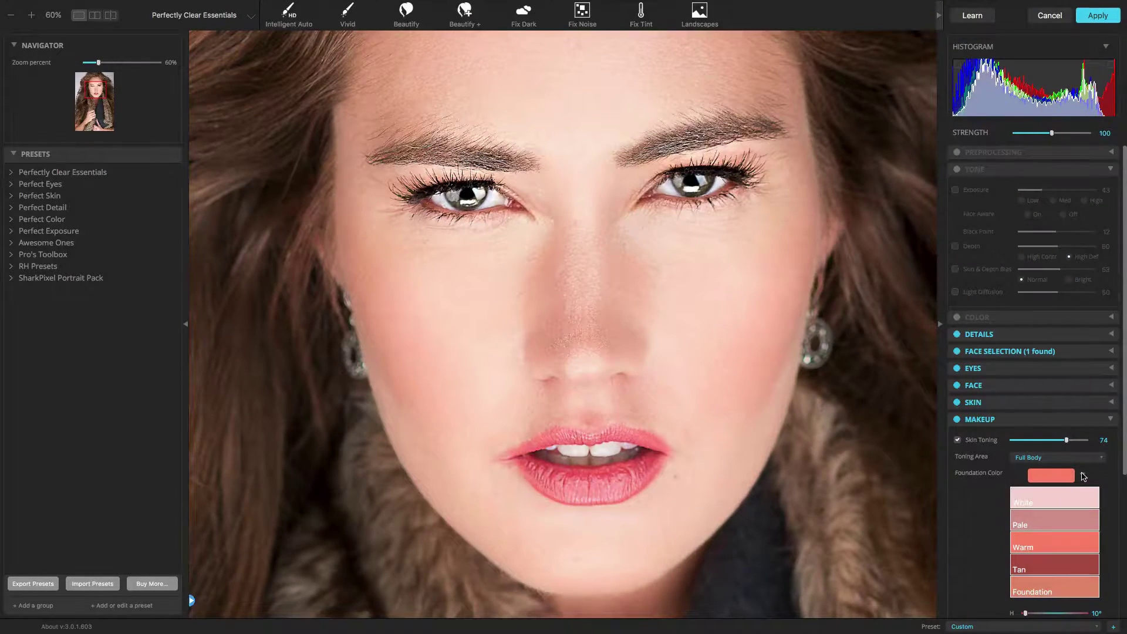
Turn on Blush at 32 for the fur-collared woman and choose the pink blush swatch with hue 354° and saturation 133.
click(1082, 476)
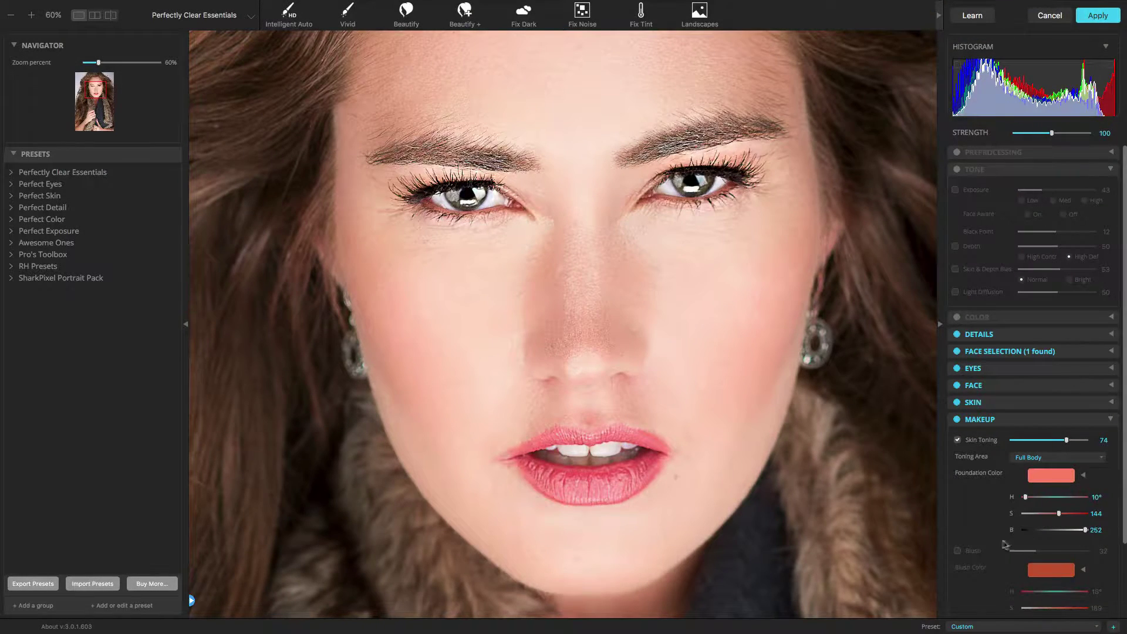
click(979, 551)
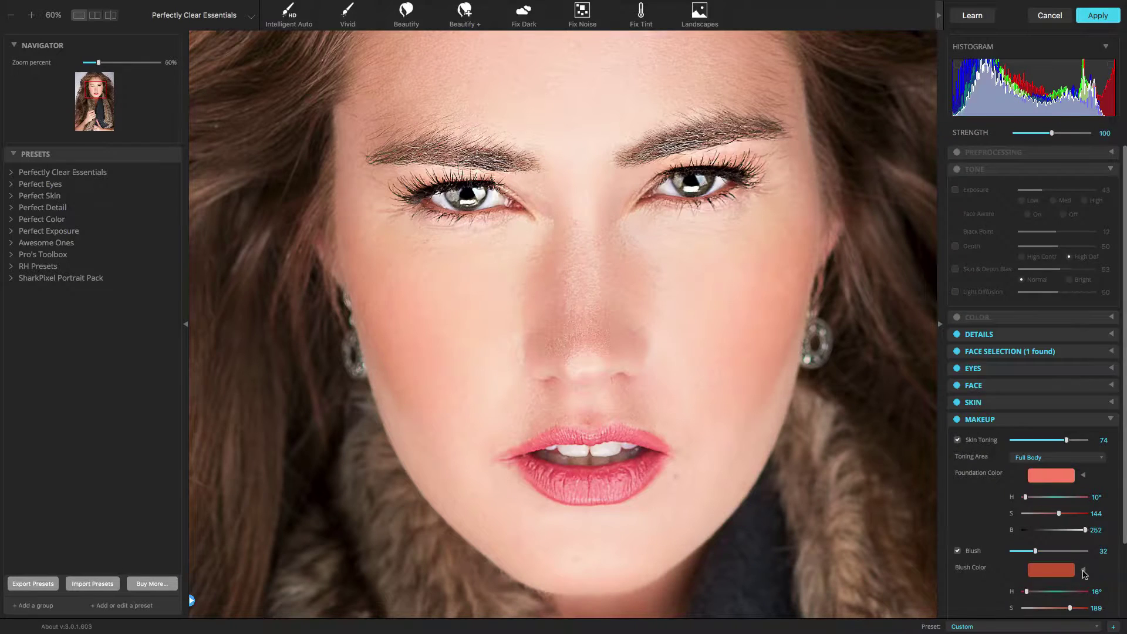
click(1084, 571)
click(1088, 546)
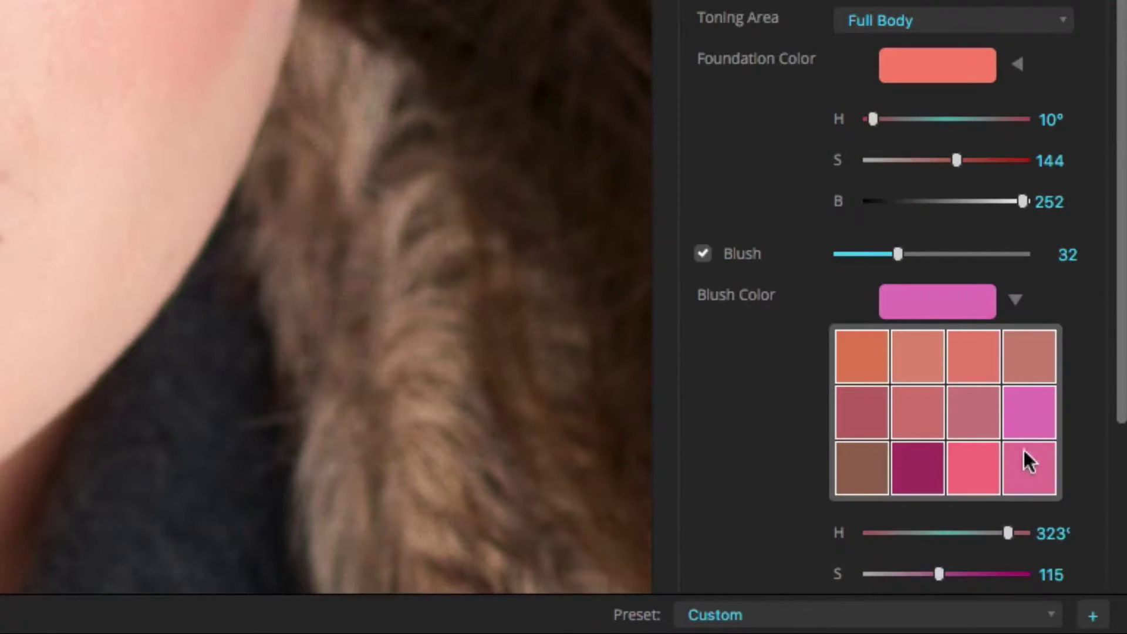
click(975, 473)
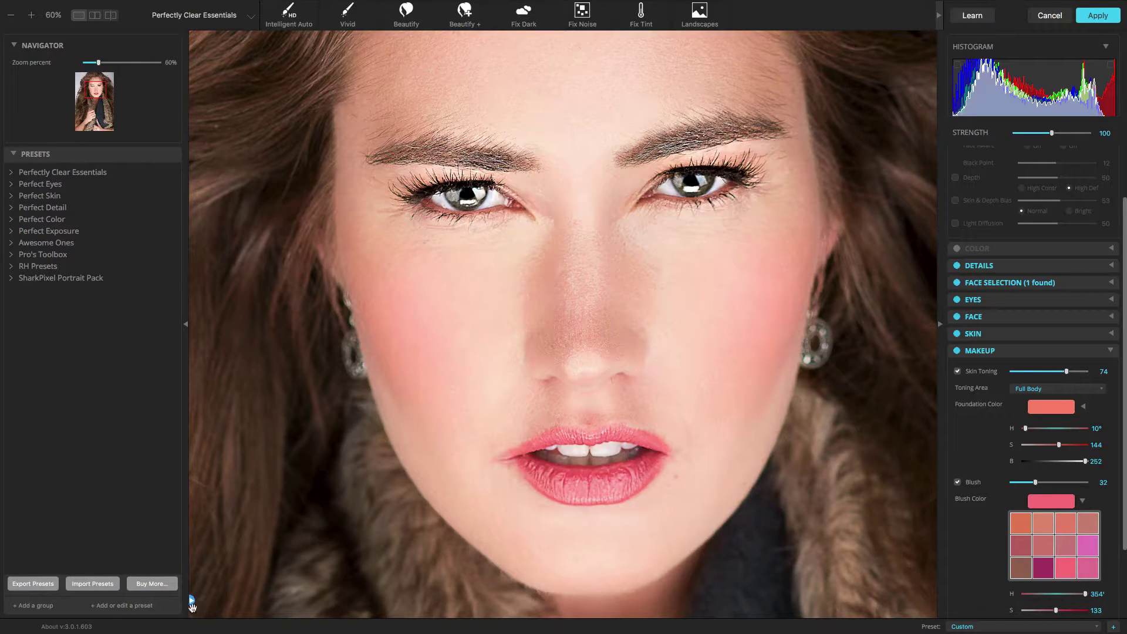
mouse_move(190, 602)
mouse_down()
mouse_move(934, 599)
mouse_move(191, 599)
mouse_up()
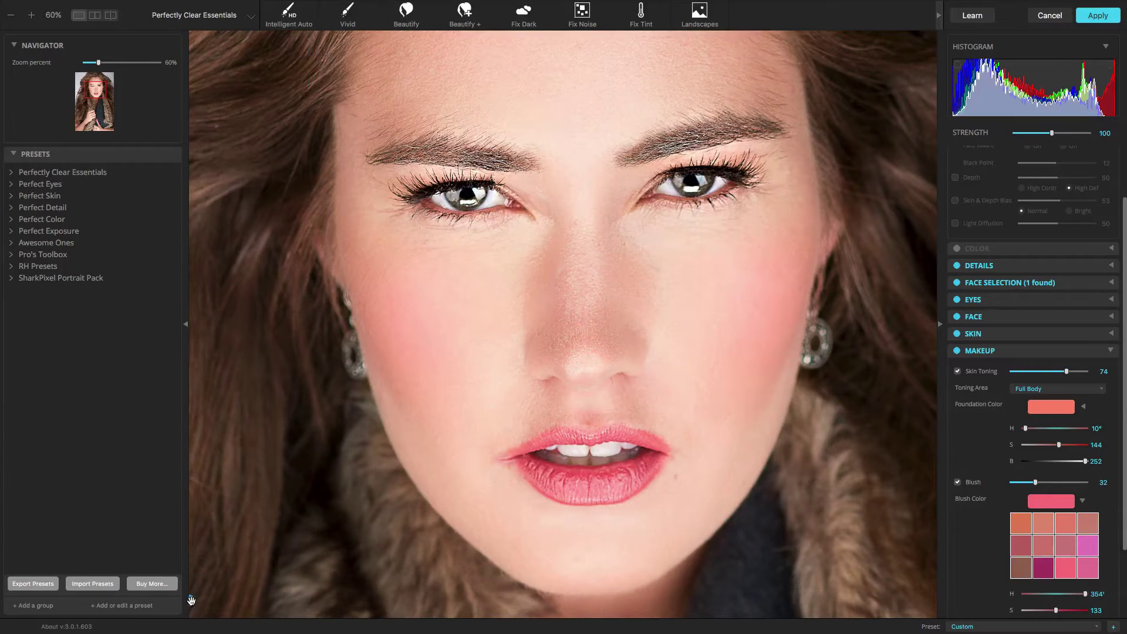